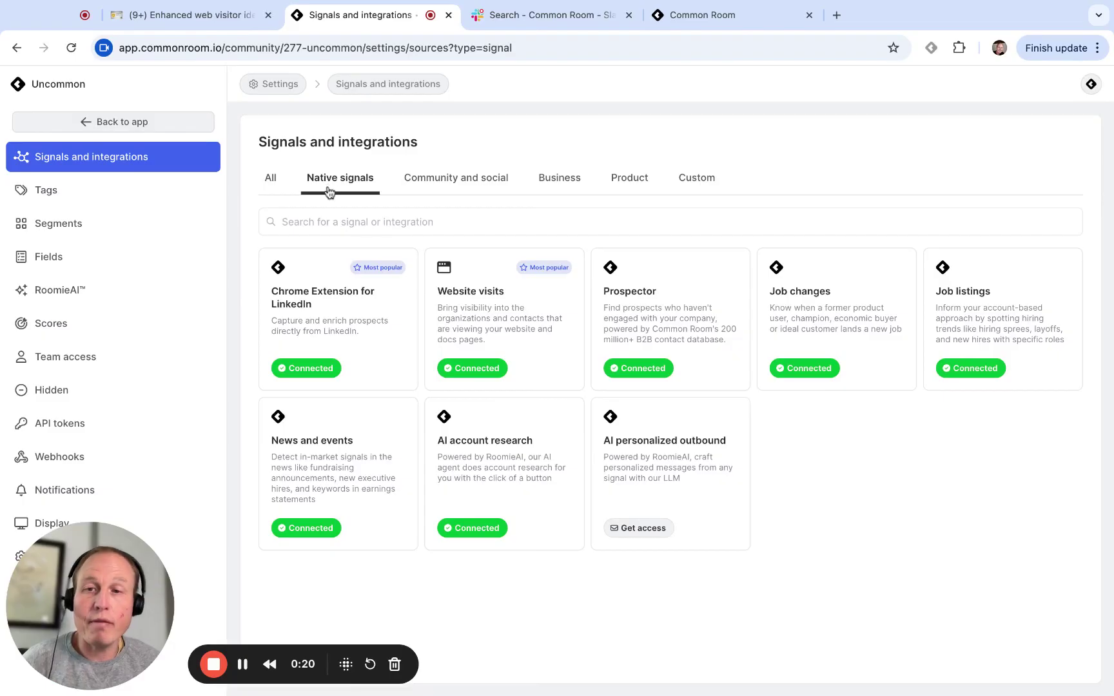
Open the Website visits signal settings and review the enhanced US visitor tracking option, the tracking snippet and the tips
mouse_move(455, 320)
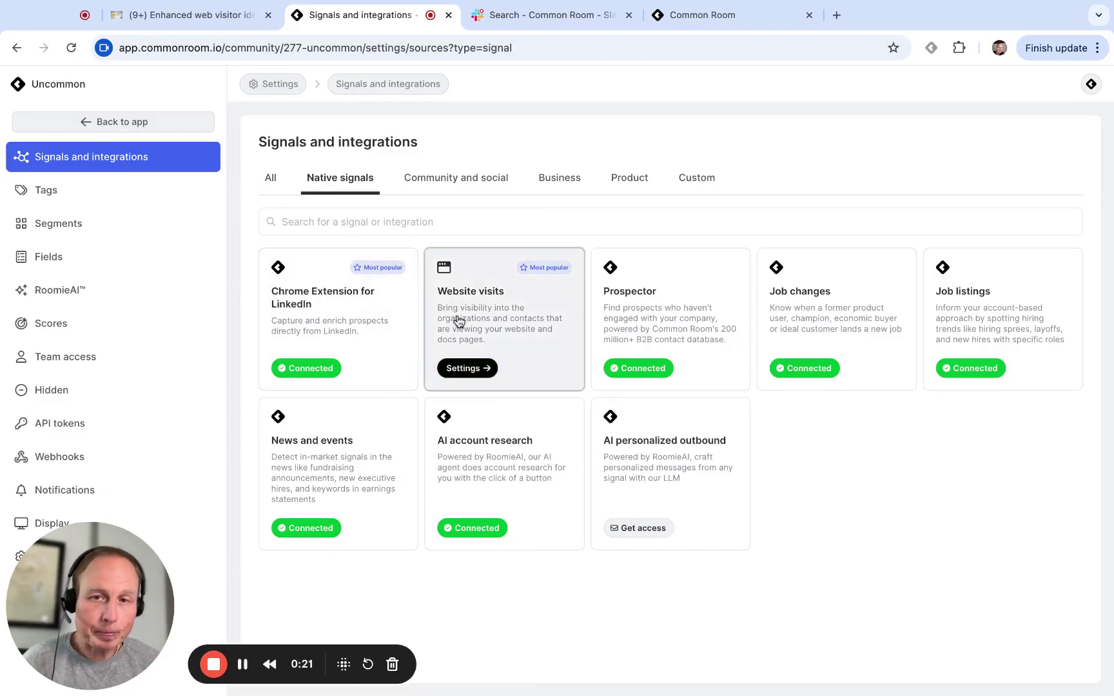
click(539, 303)
scroll(539, 310, down, 8)
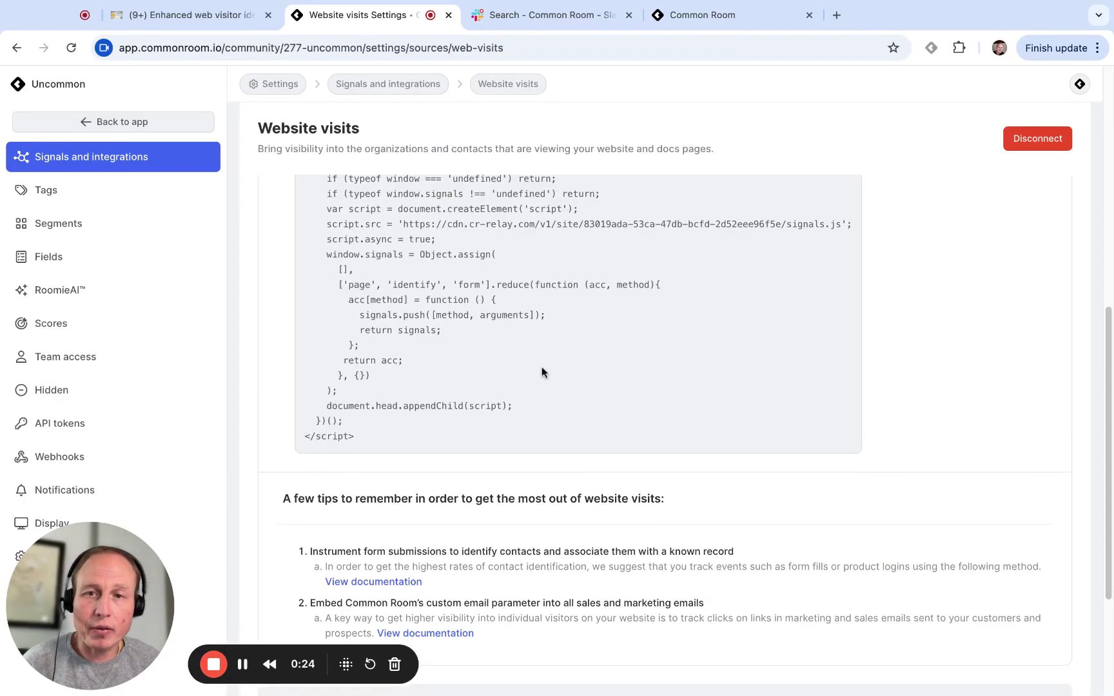
scroll(501, 362, down, 4)
scroll(502, 362, up, 12)
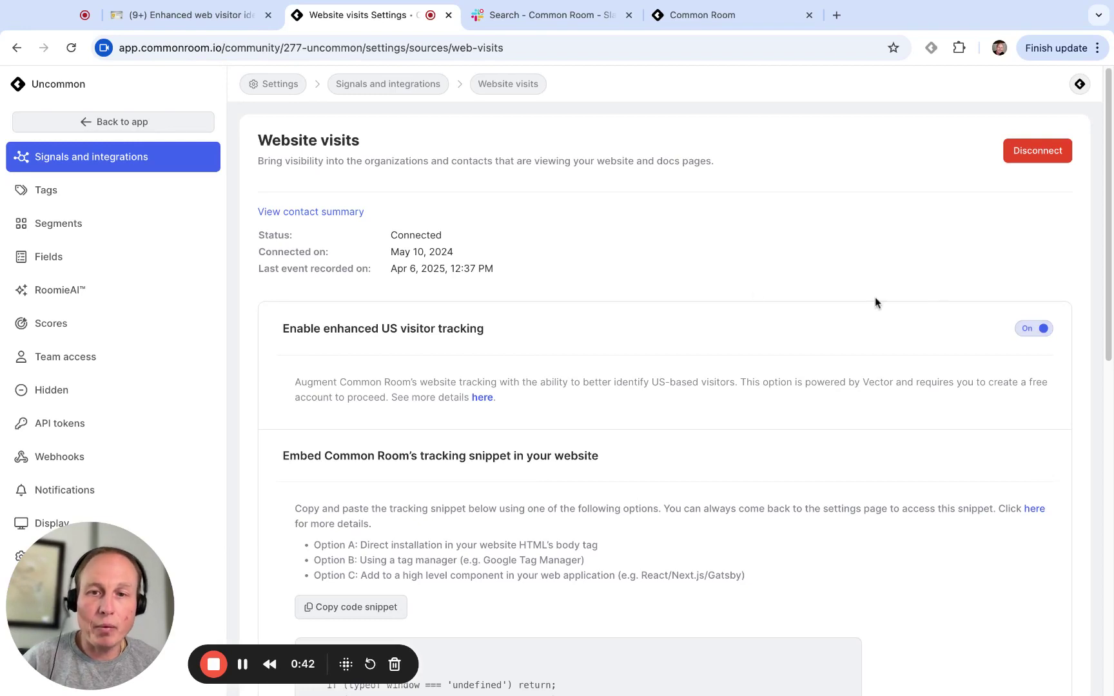
scroll(651, 302, down, 1)
scroll(652, 304, up, 1)
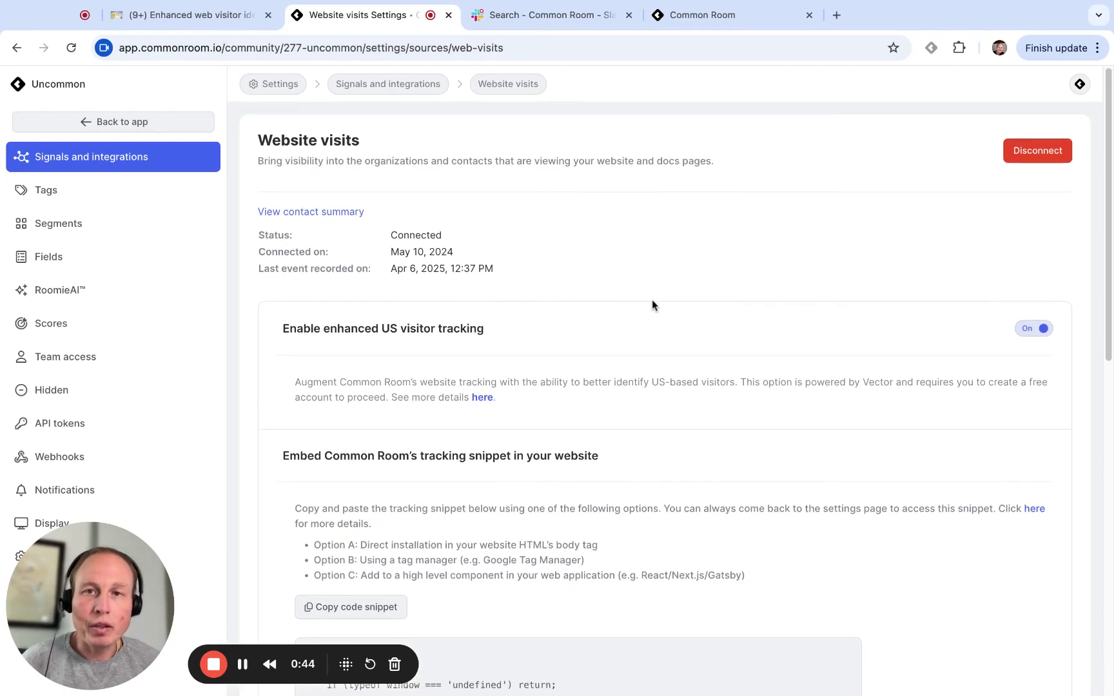
Switch to the Notion checklist and check off "Turn on enhanced web visitor identification for US traffic"
click(193, 15)
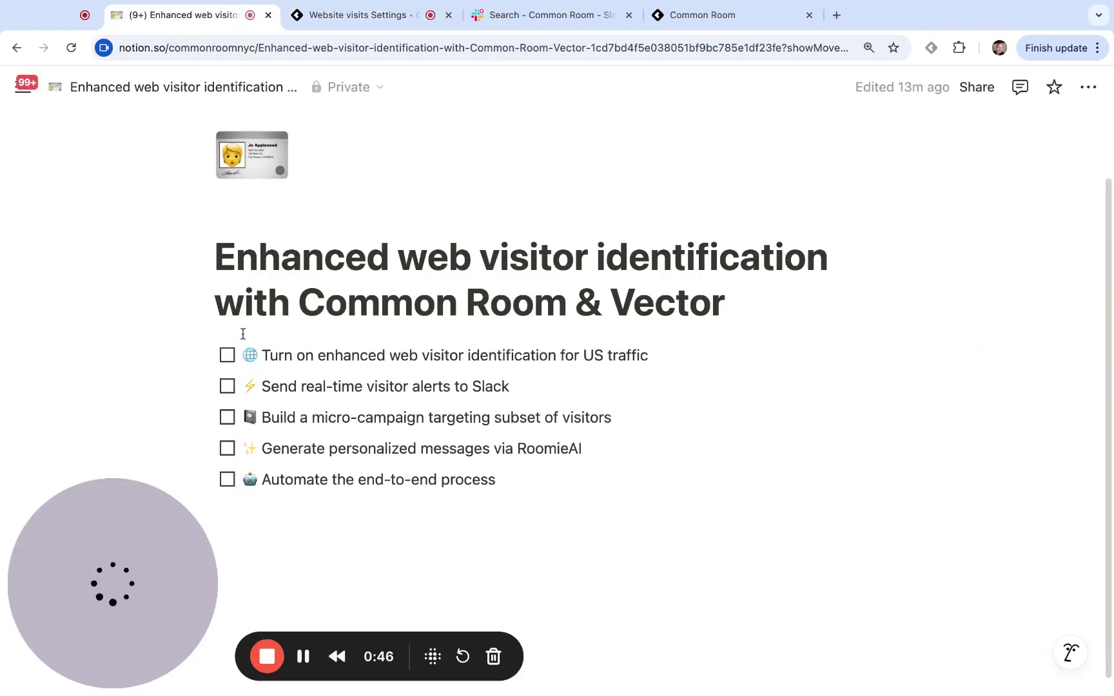
click(227, 355)
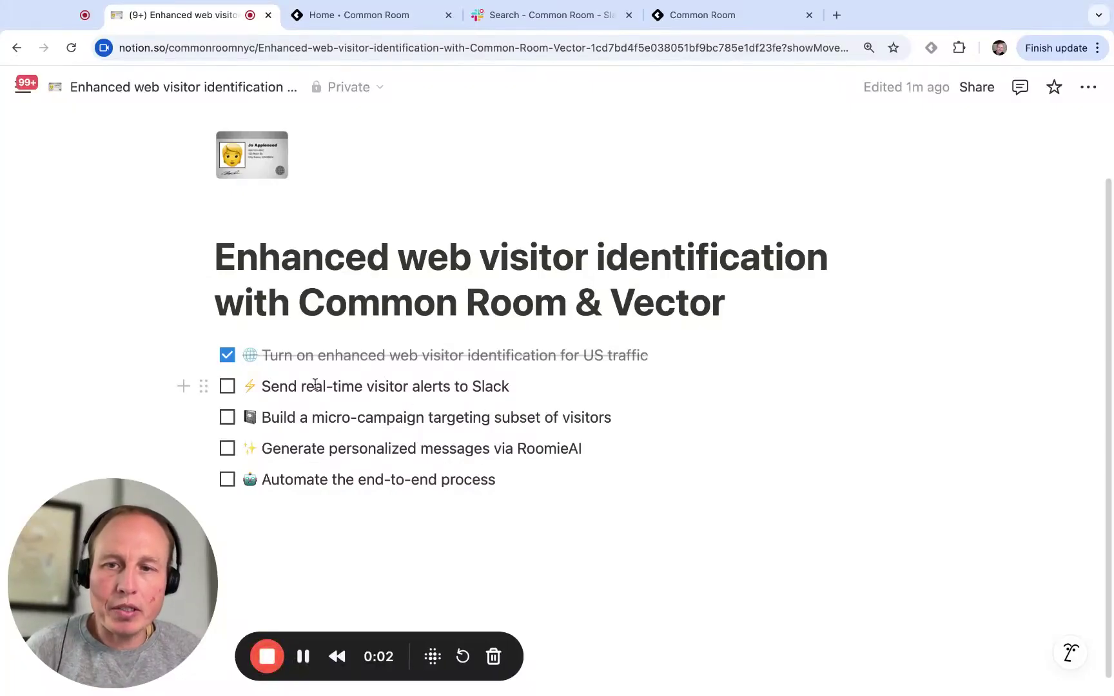
Switch to Common Room and create a team alert with the trigger "When a contact visits your website"
click(358, 23)
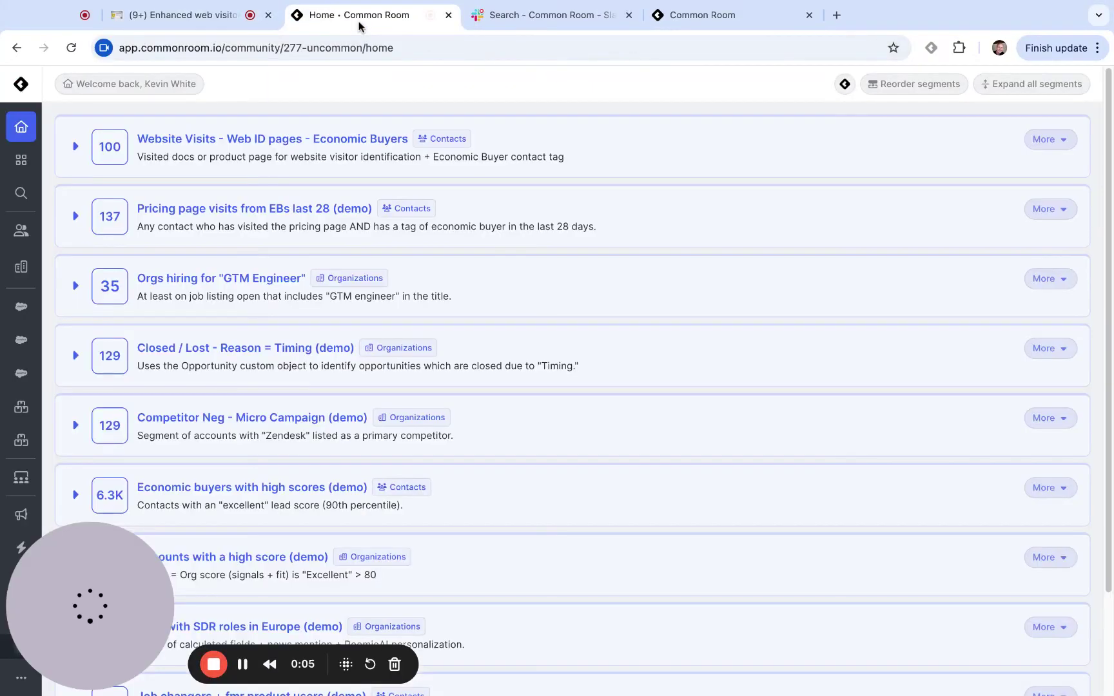
click(21, 515)
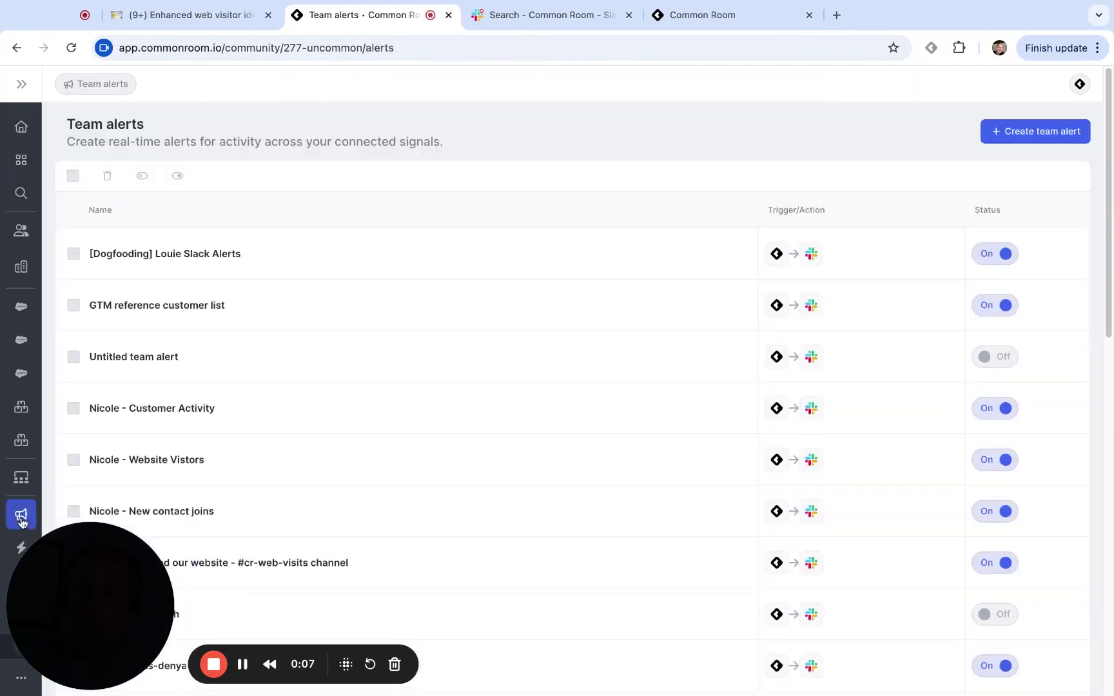
click(1033, 134)
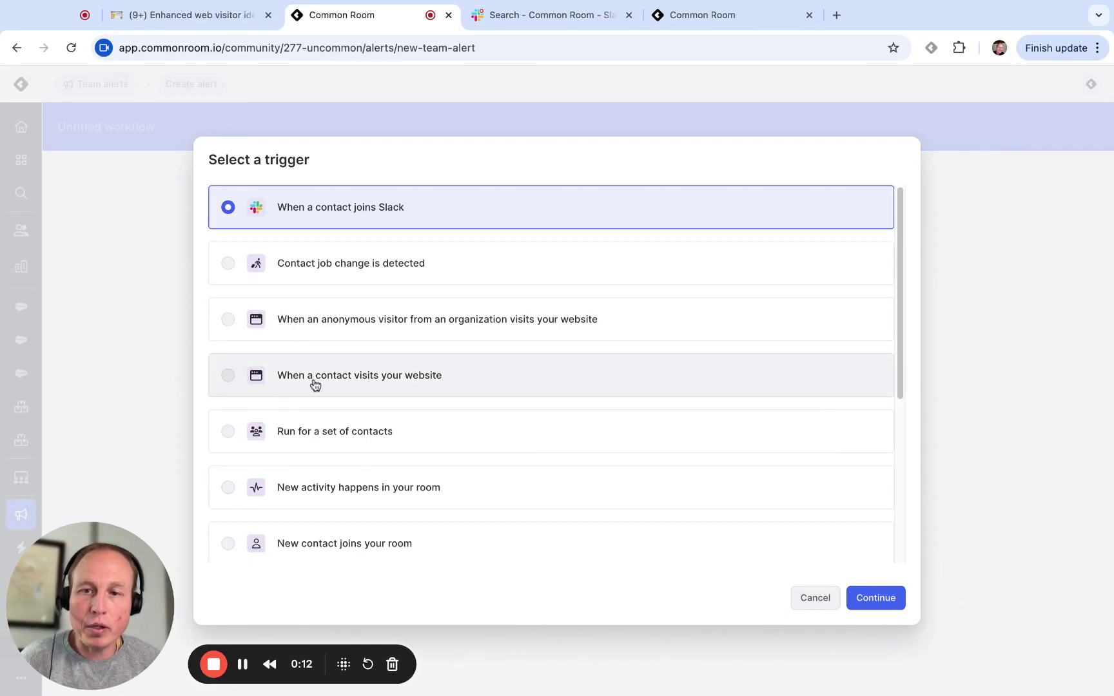
click(382, 380)
click(889, 599)
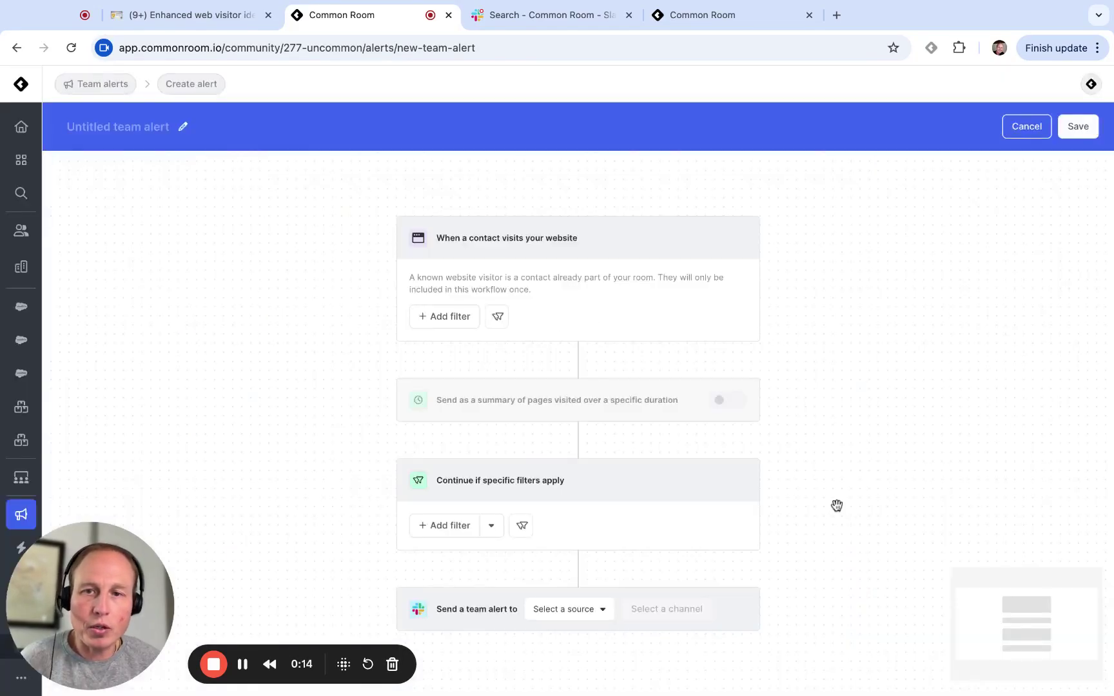
View the trigger's available filters, then set the team alert to go to the abm channel of the Common Room Slack workspace
click(445, 327)
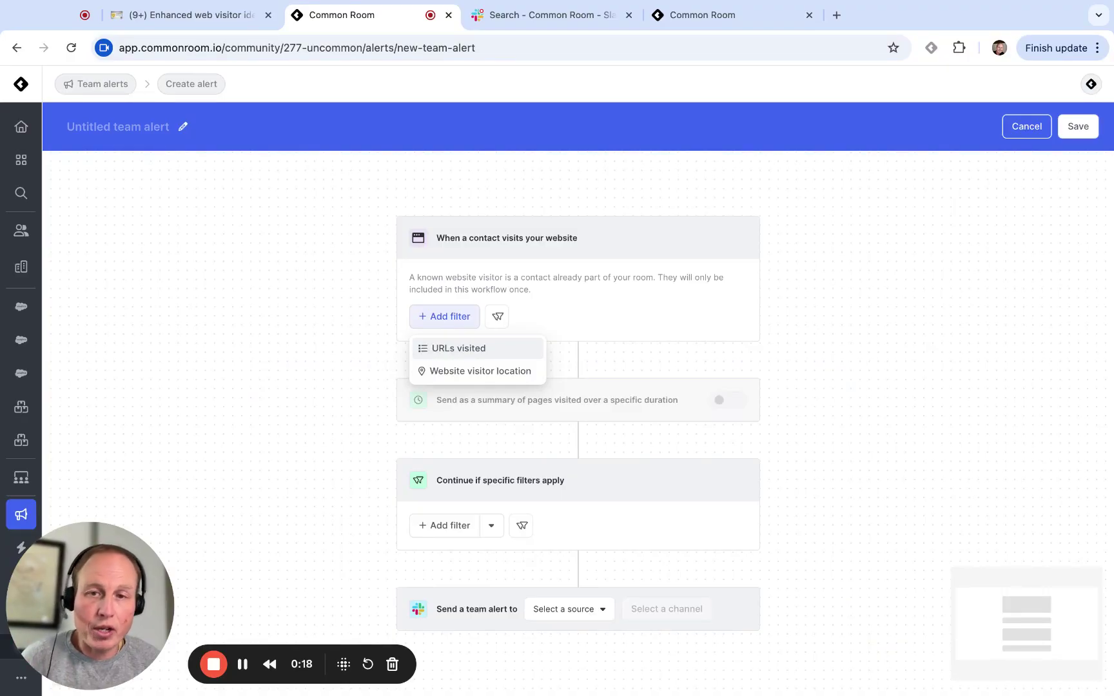
click(351, 348)
scroll(351, 349, down, 1)
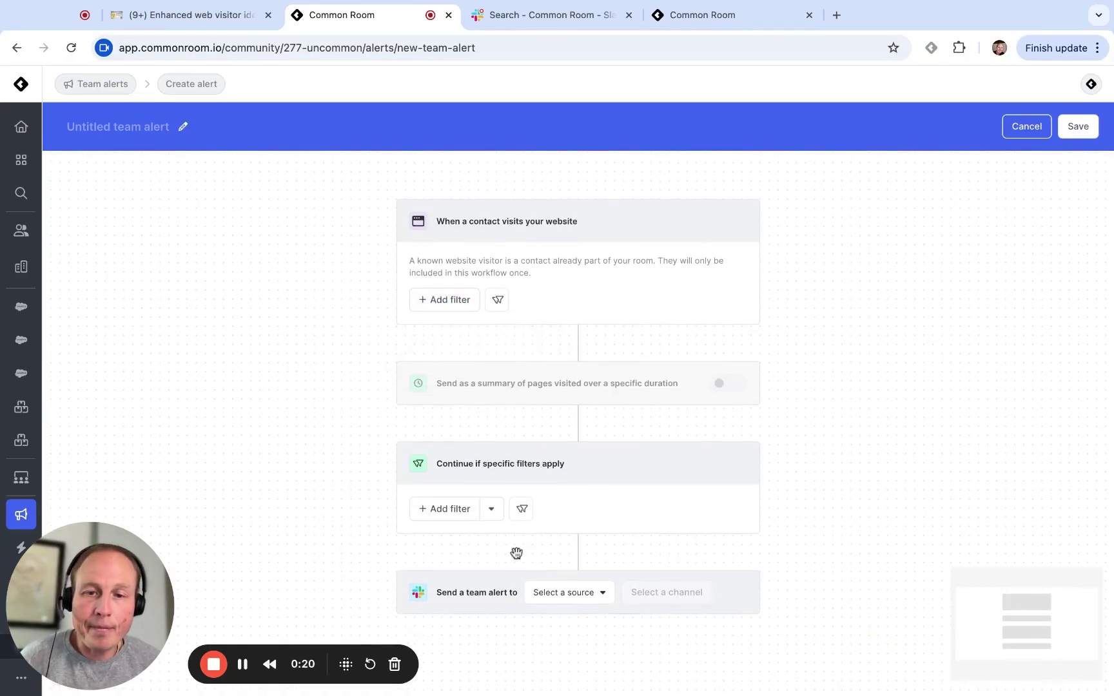
click(552, 600)
click(543, 485)
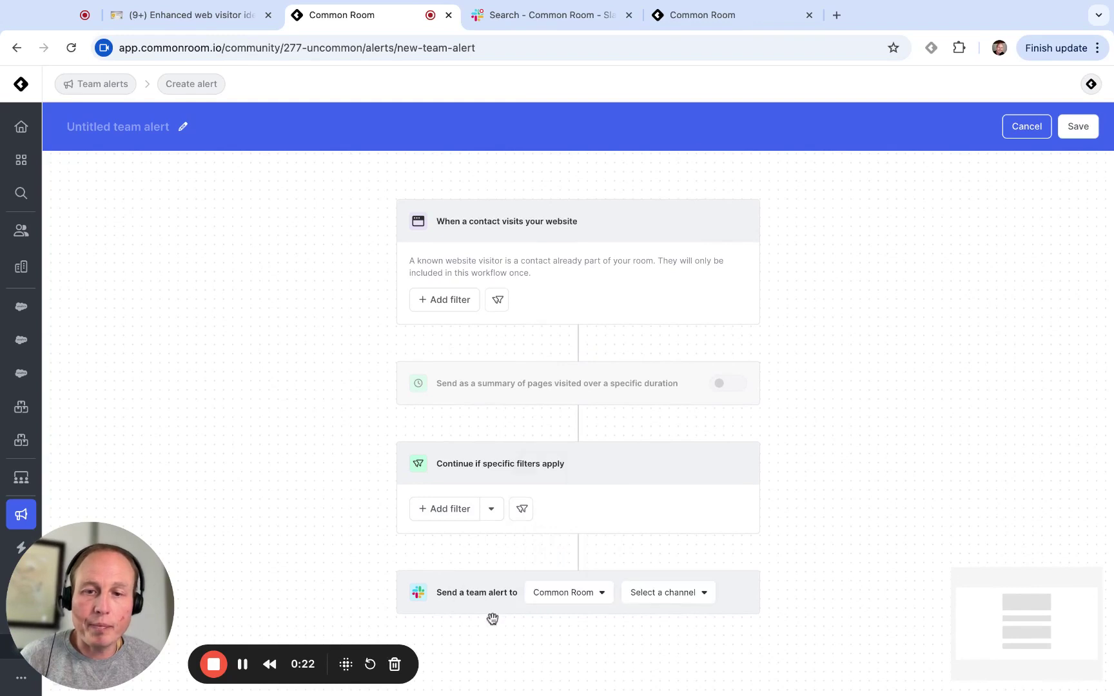
click(664, 592)
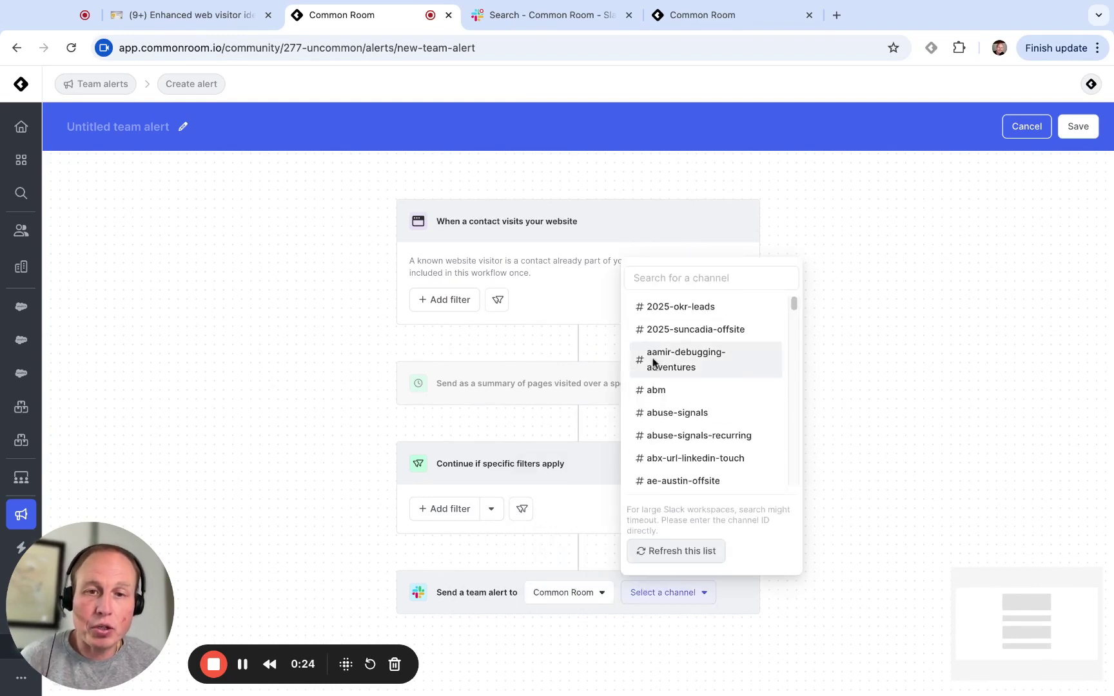
click(679, 402)
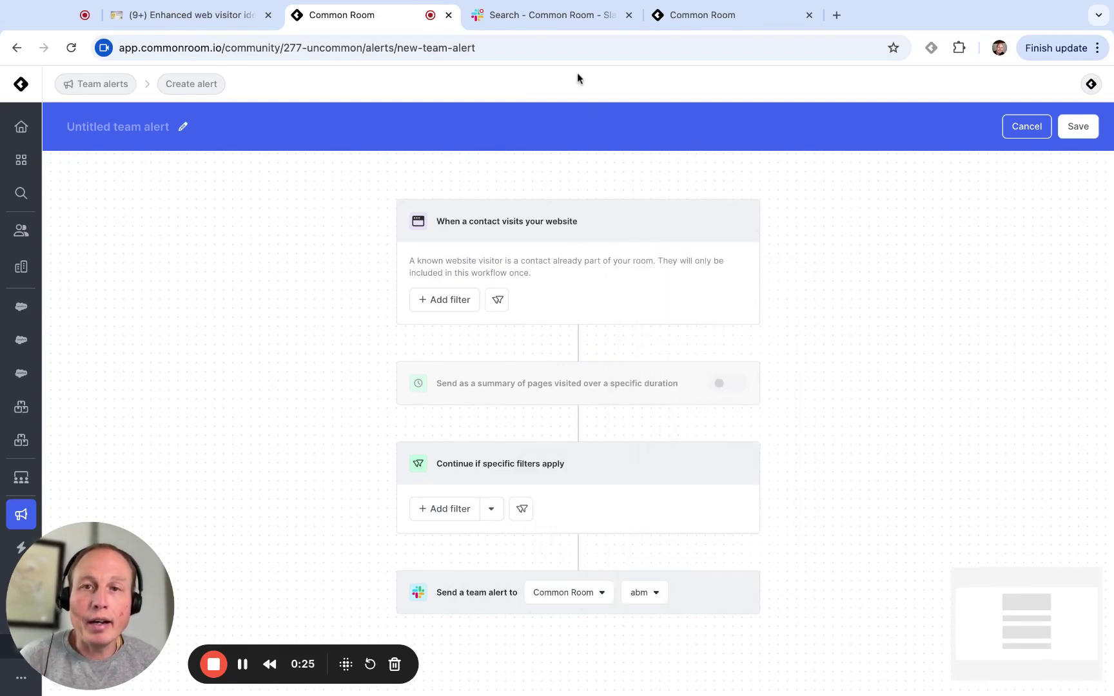
Switch to Slack and examine the Mar 11th website visit alert from the cr-web-visits channel
click(537, 14)
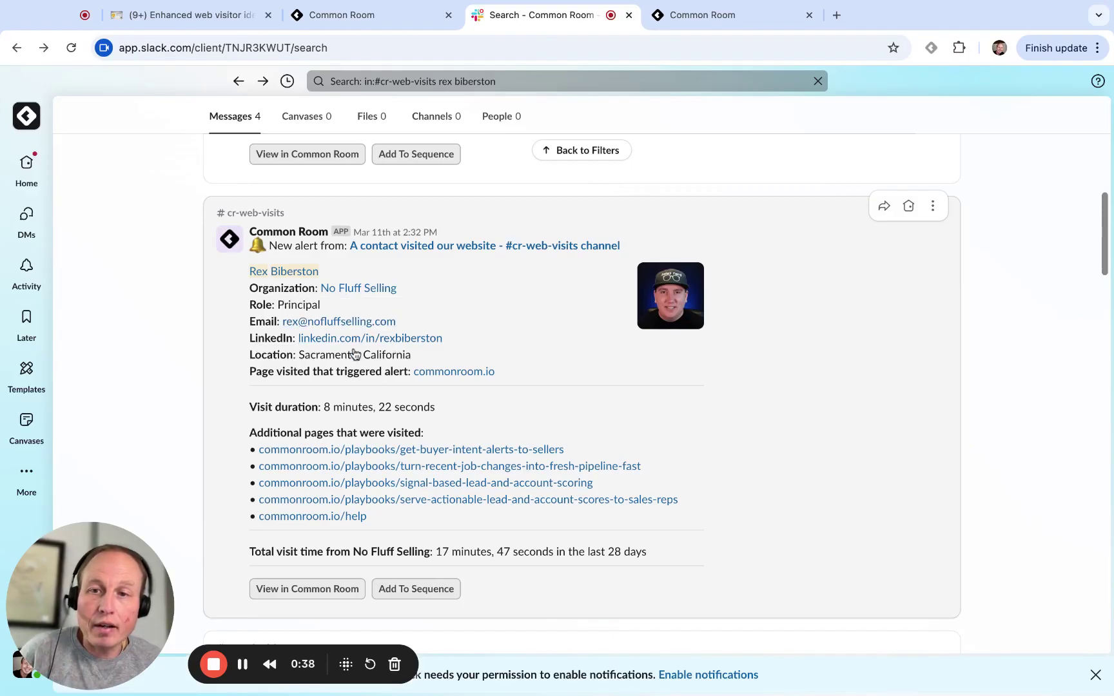
scroll(399, 387, down, 1)
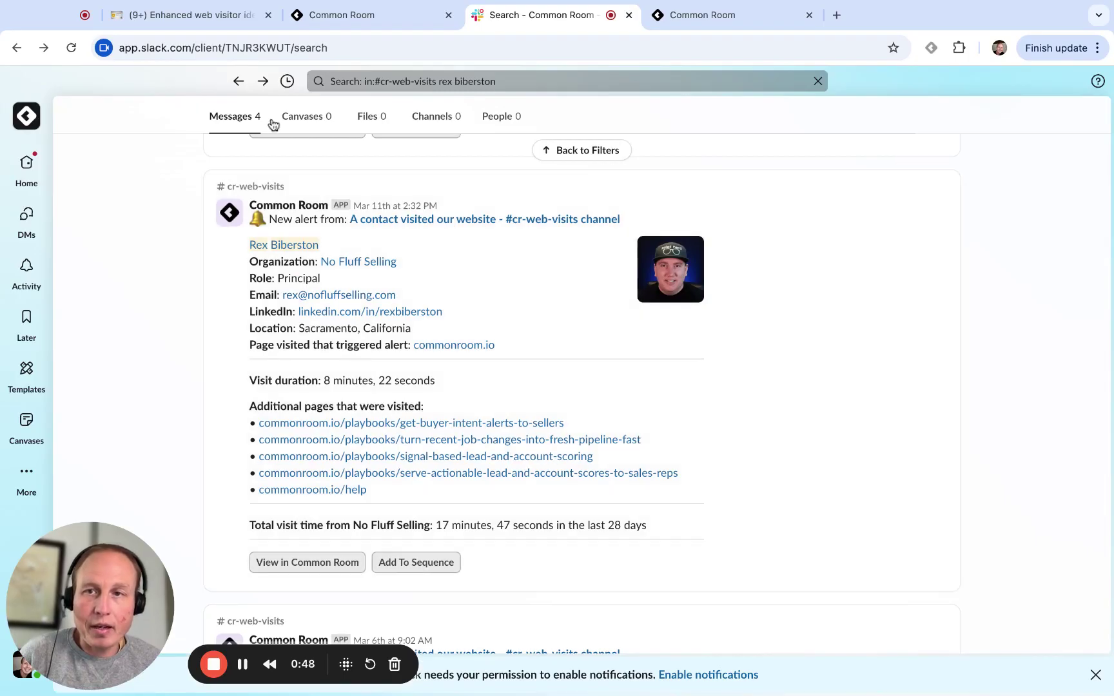
Return to the Notion checklist and check off "Send real-time visitor alerts to Slack"
click(179, 25)
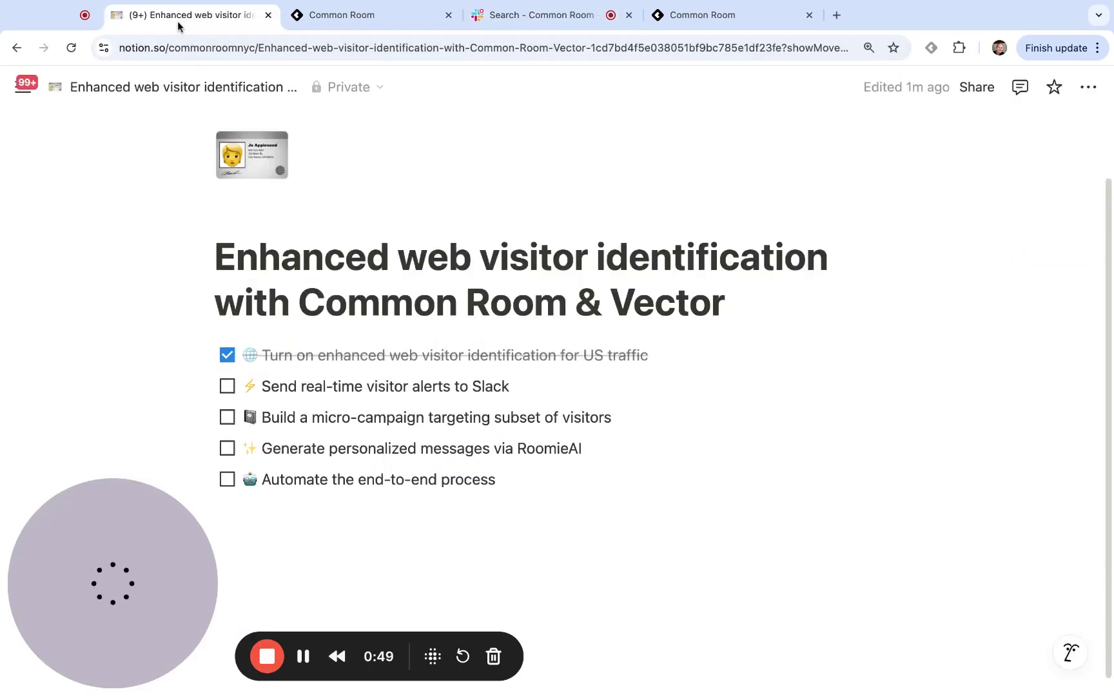
click(227, 386)
double_click(332, 417)
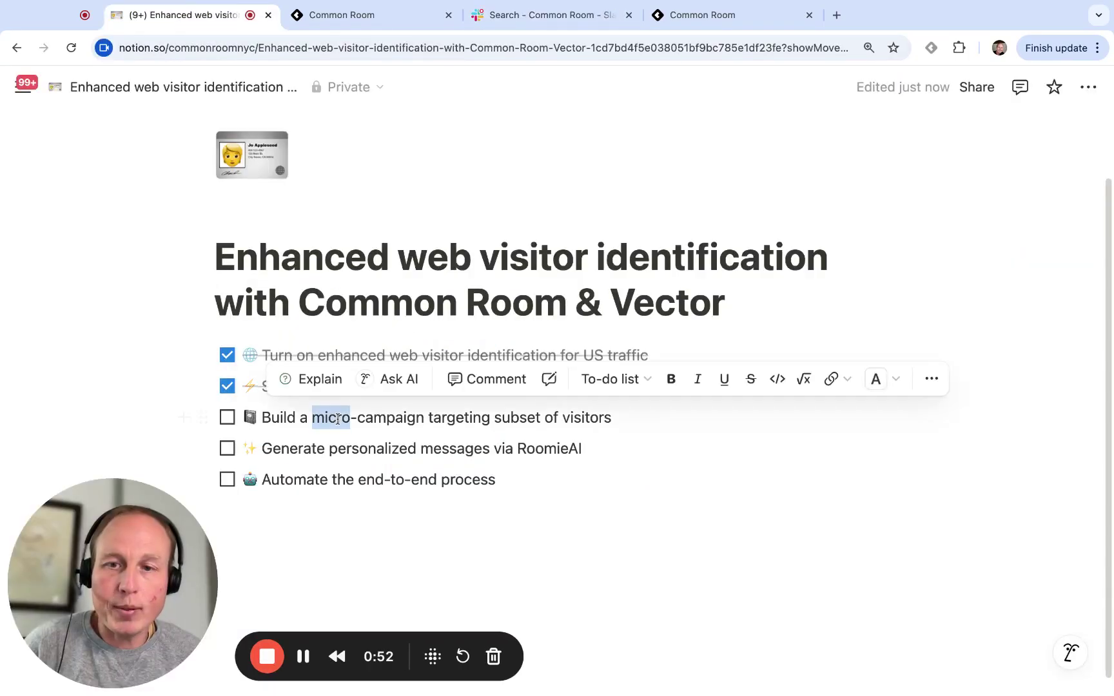
click(268, 658)
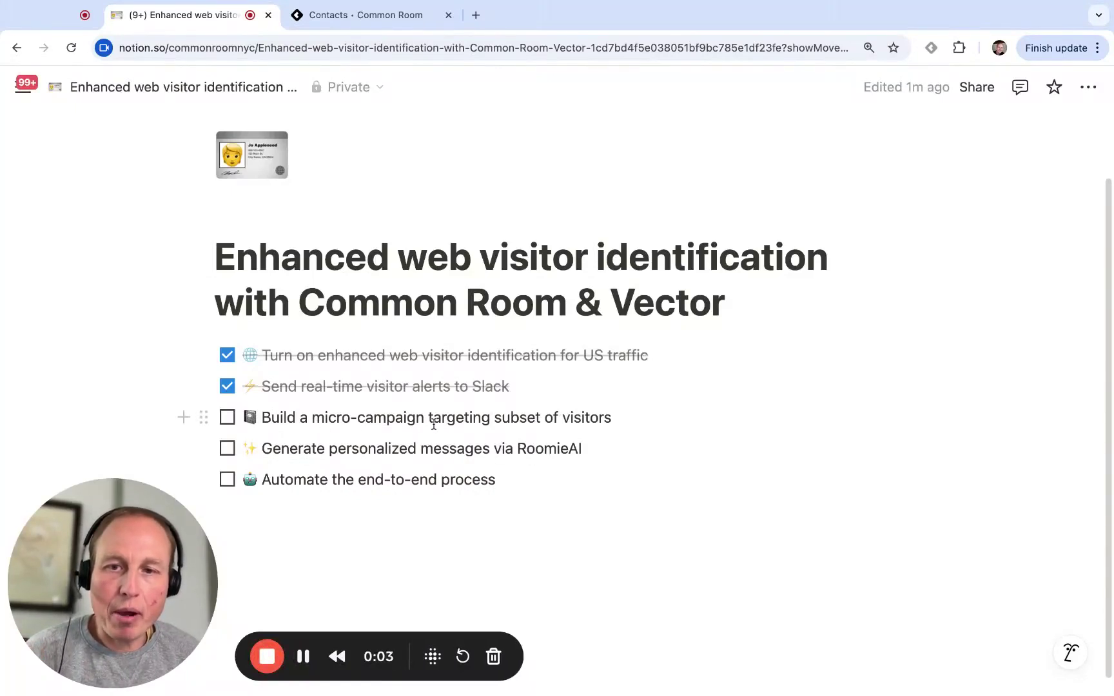
Switch to the Common Room contacts list and add a URLs visited filter from the Website visits signal
click(377, 21)
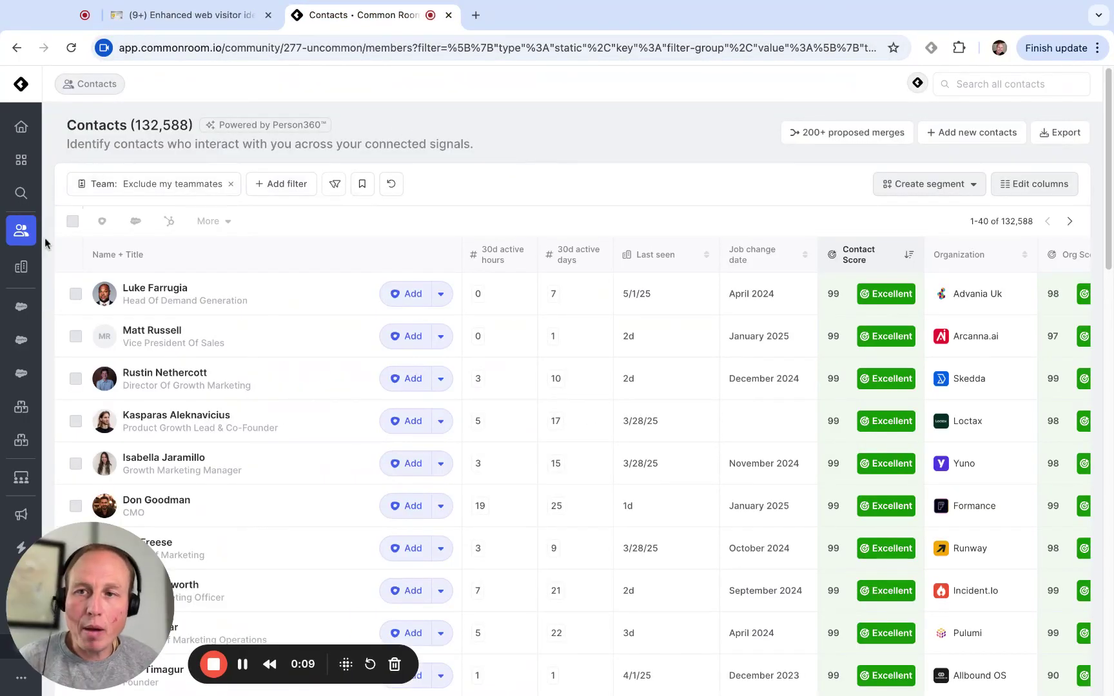
mouse_move(40, 239)
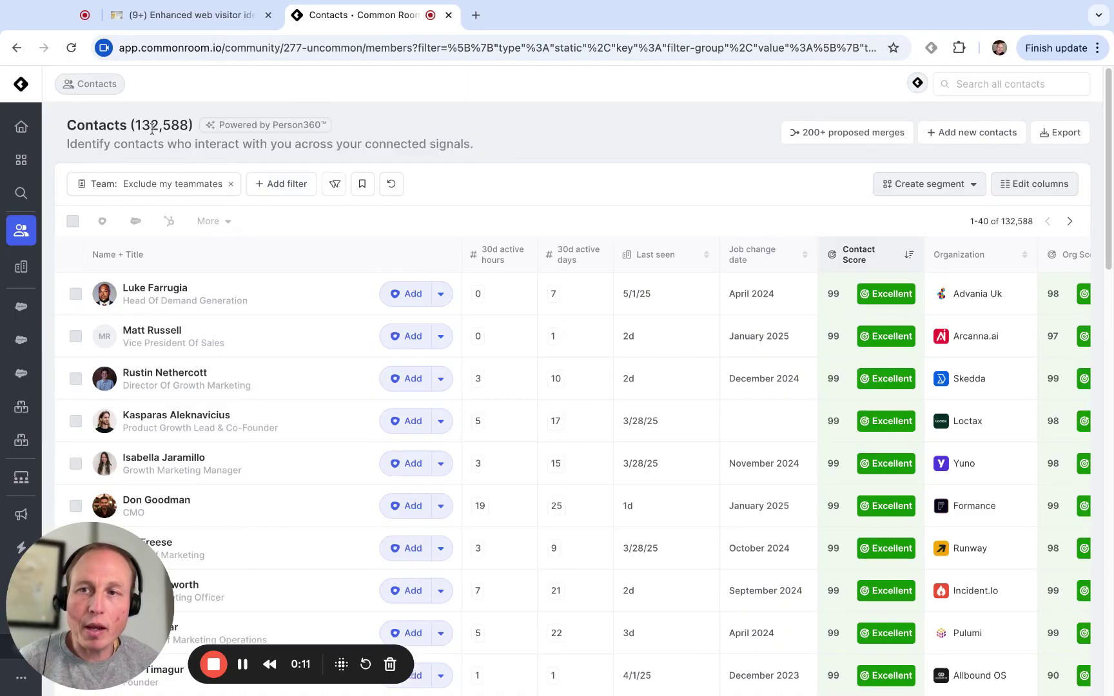
click(293, 185)
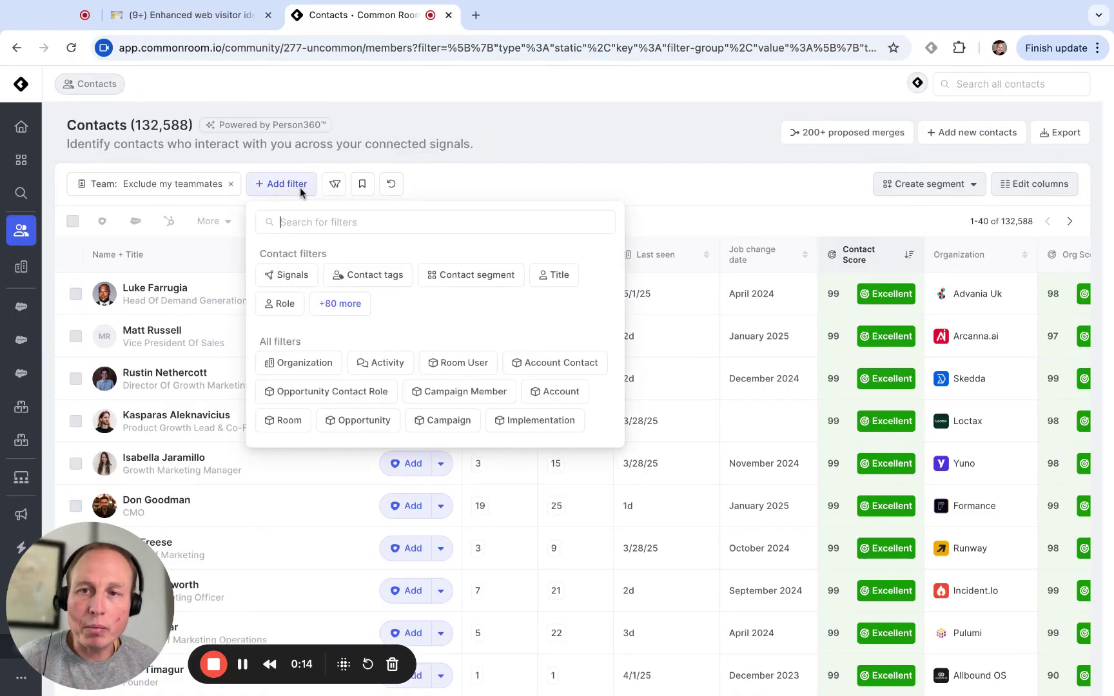
click(345, 301)
scroll(421, 382, down, 5)
scroll(421, 382, down, 5)
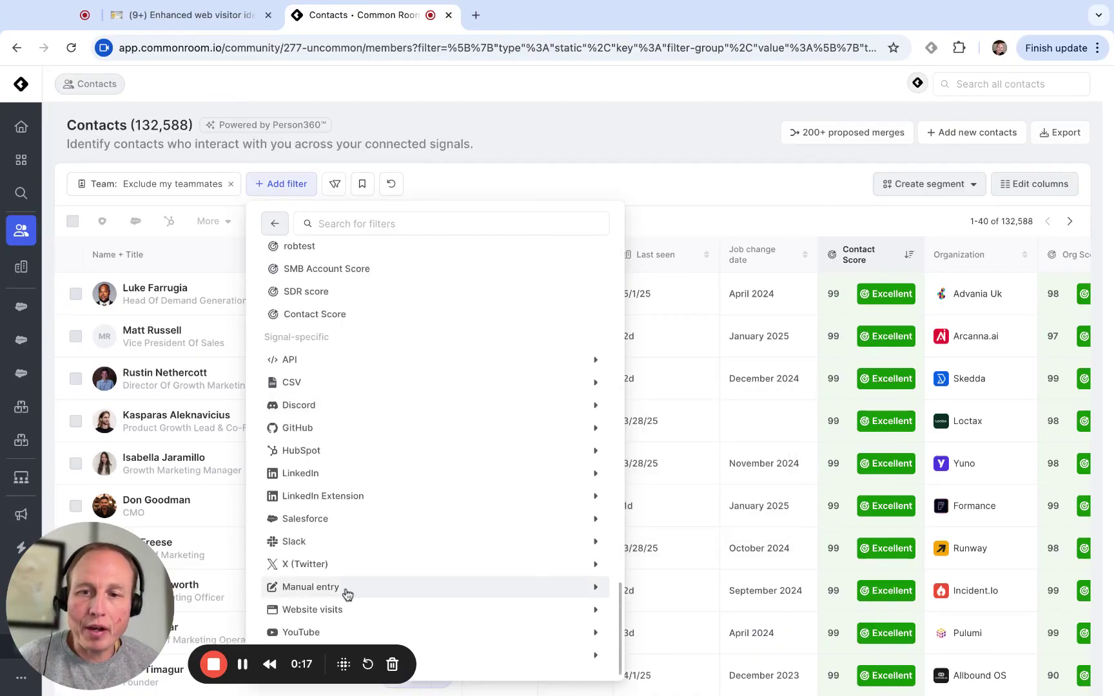
mouse_move(345, 615)
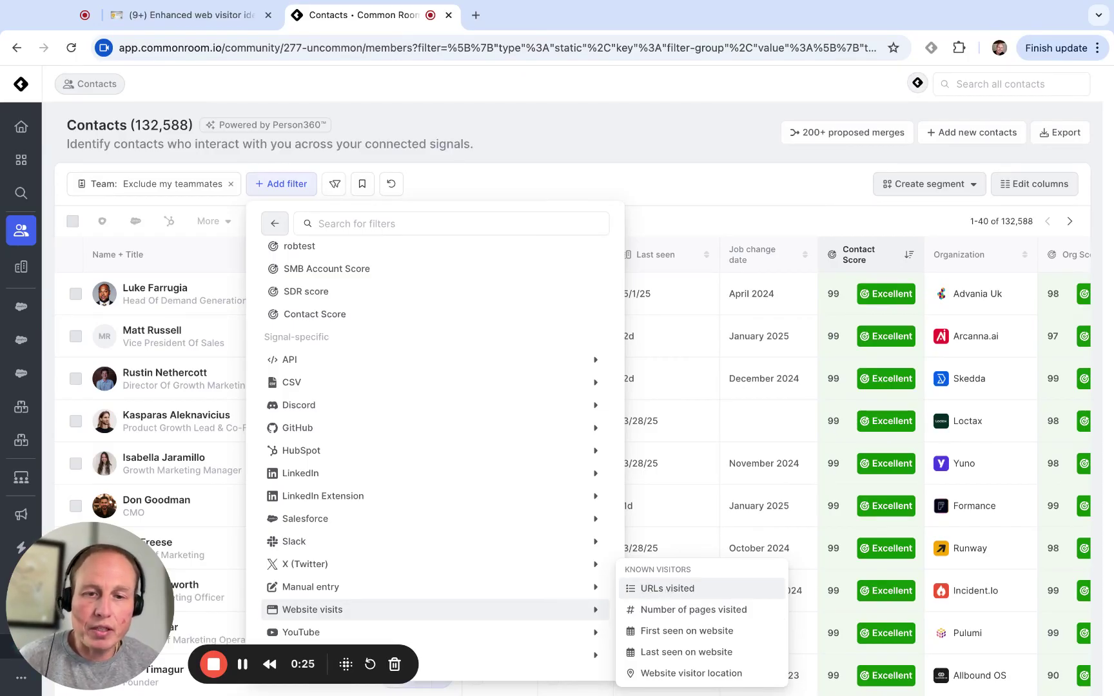
click(667, 588)
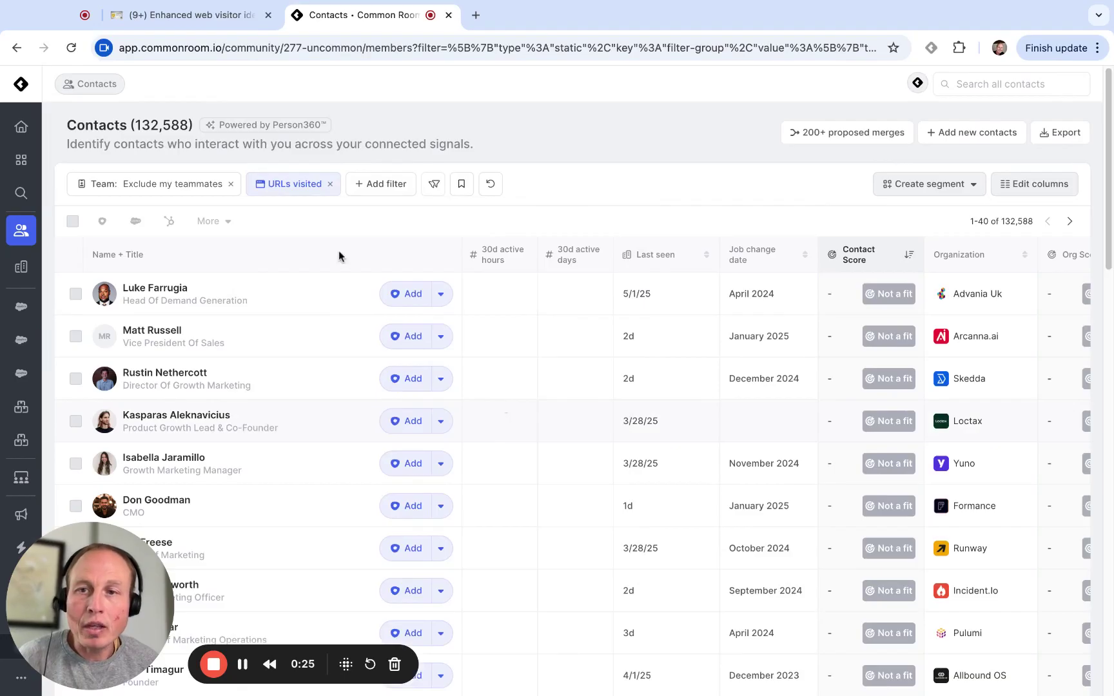
Set the URLs visited filter to match any page whose URL contains "website-visitor"
click(284, 191)
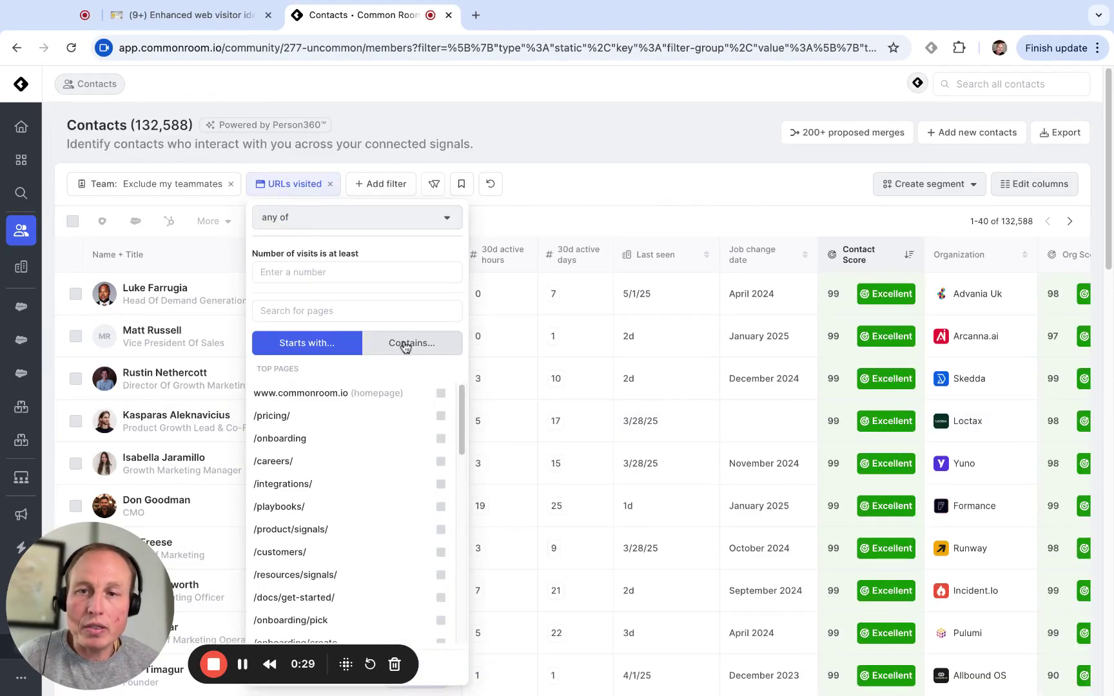
click(430, 337)
click(338, 306)
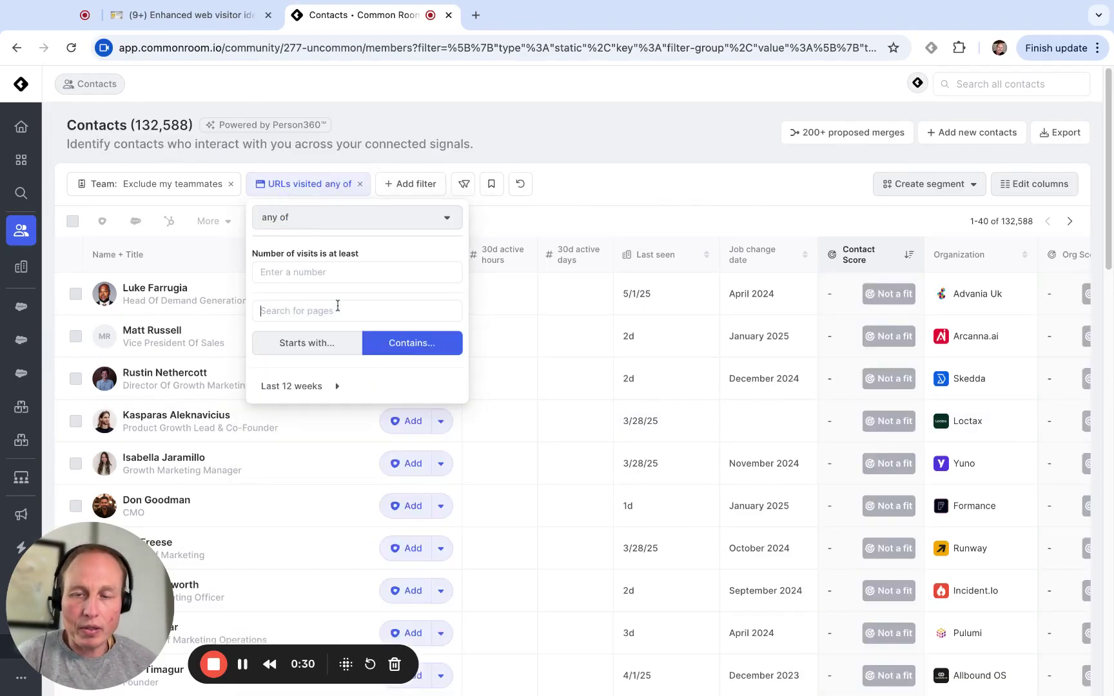
text(we)
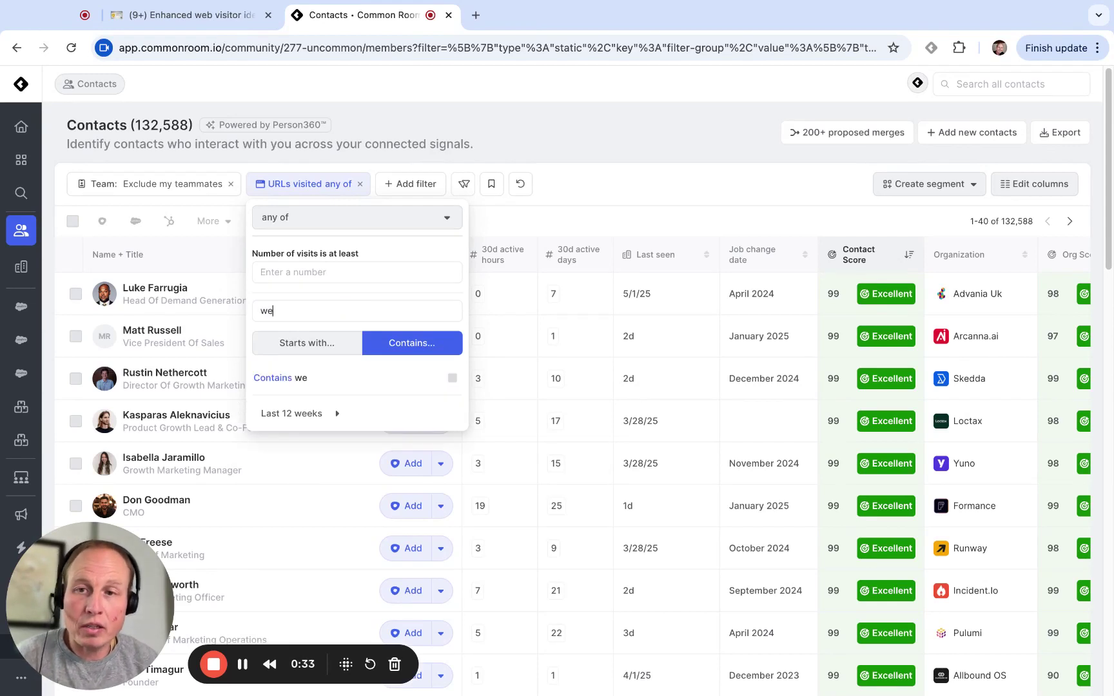
text(bsite-visitor)
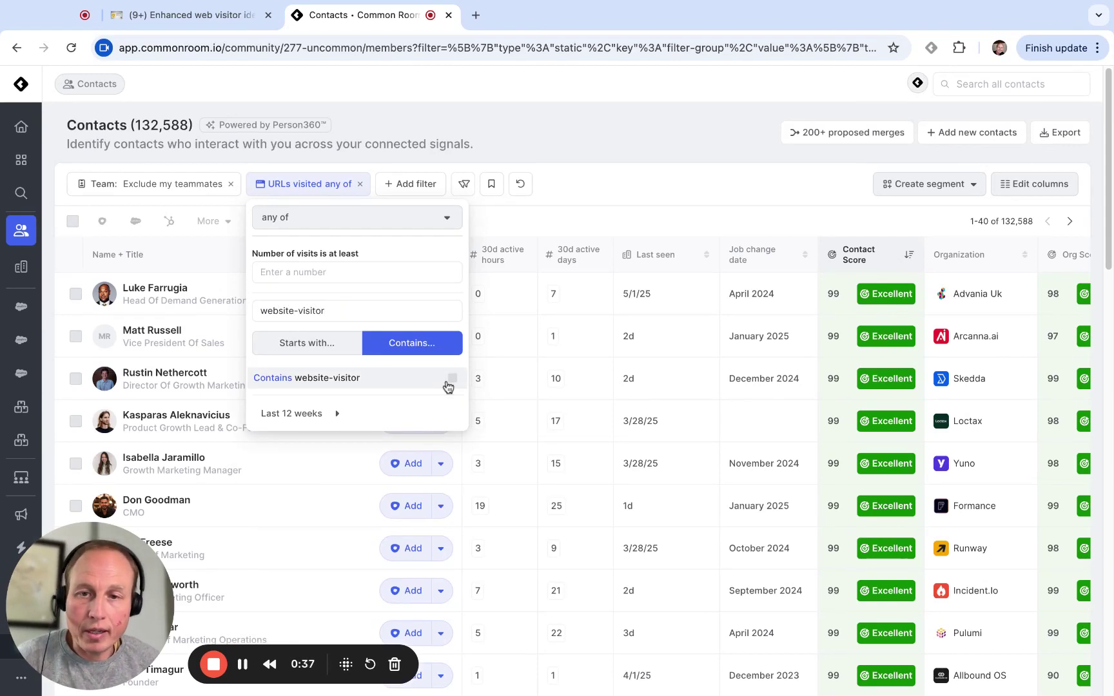
click(449, 381)
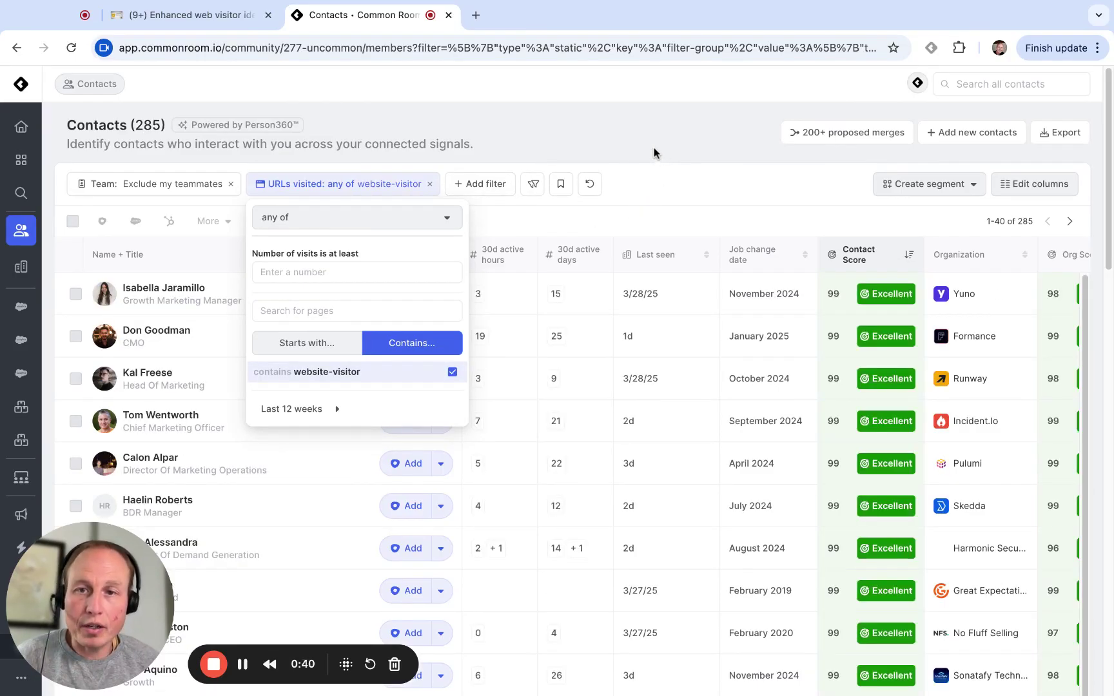
click(655, 171)
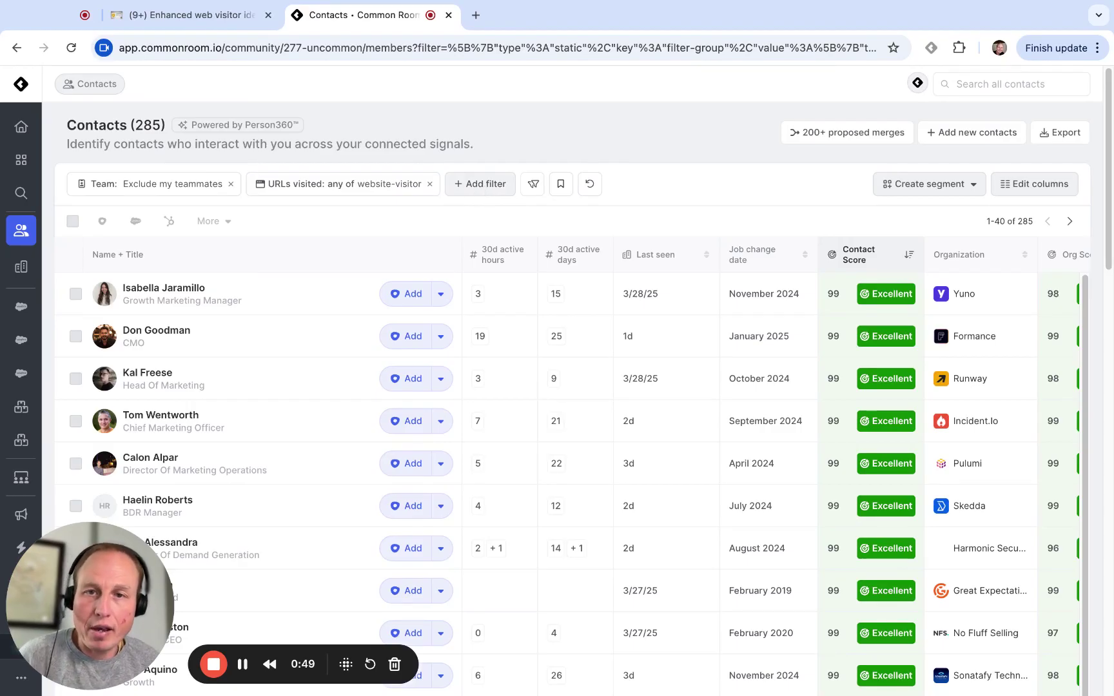
Add a contact tags filter to the contacts list for the Economic buyers tag
click(480, 184)
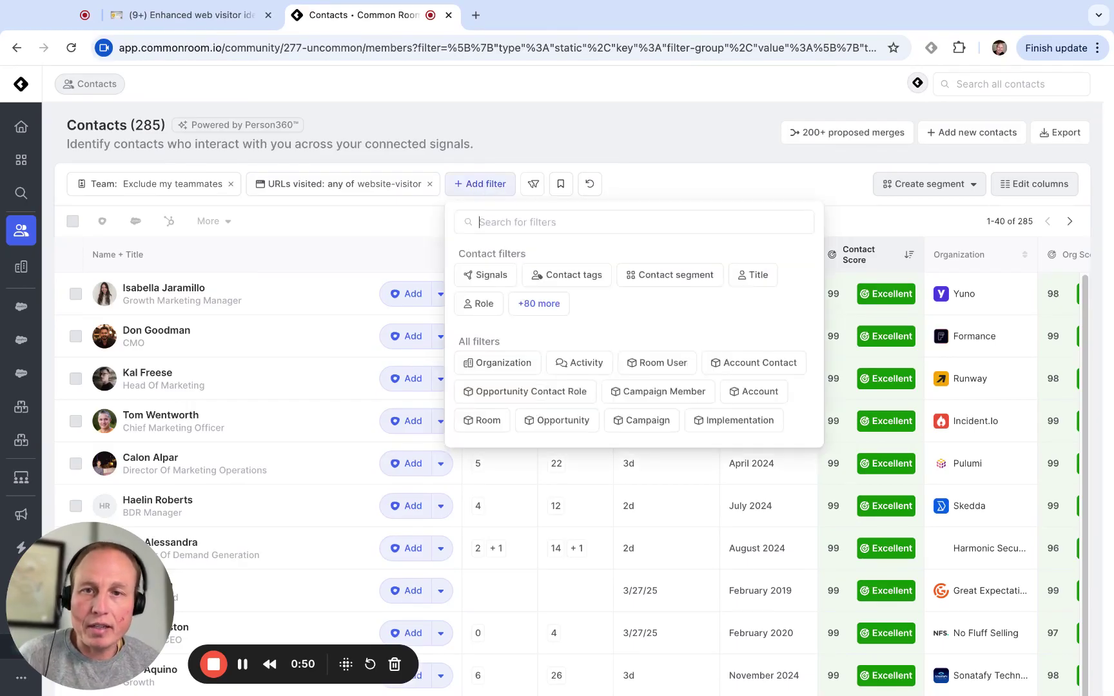
click(556, 273)
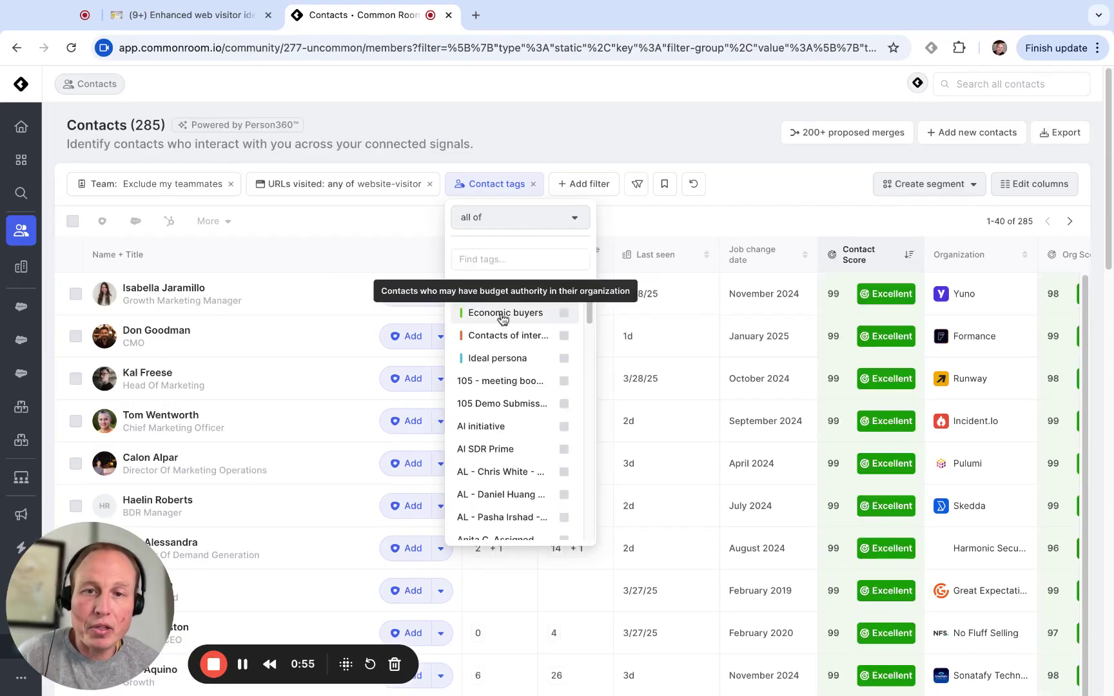
click(502, 315)
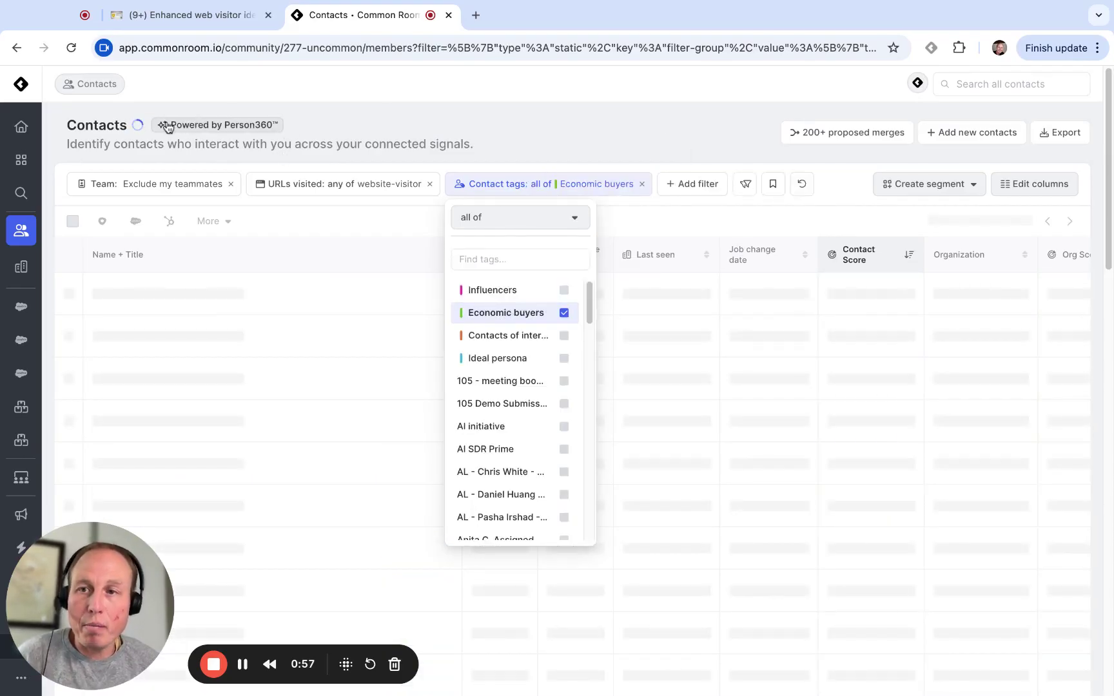
Close the Economic buyers tag selection and start creating a segment from the filtered contacts
click(131, 129)
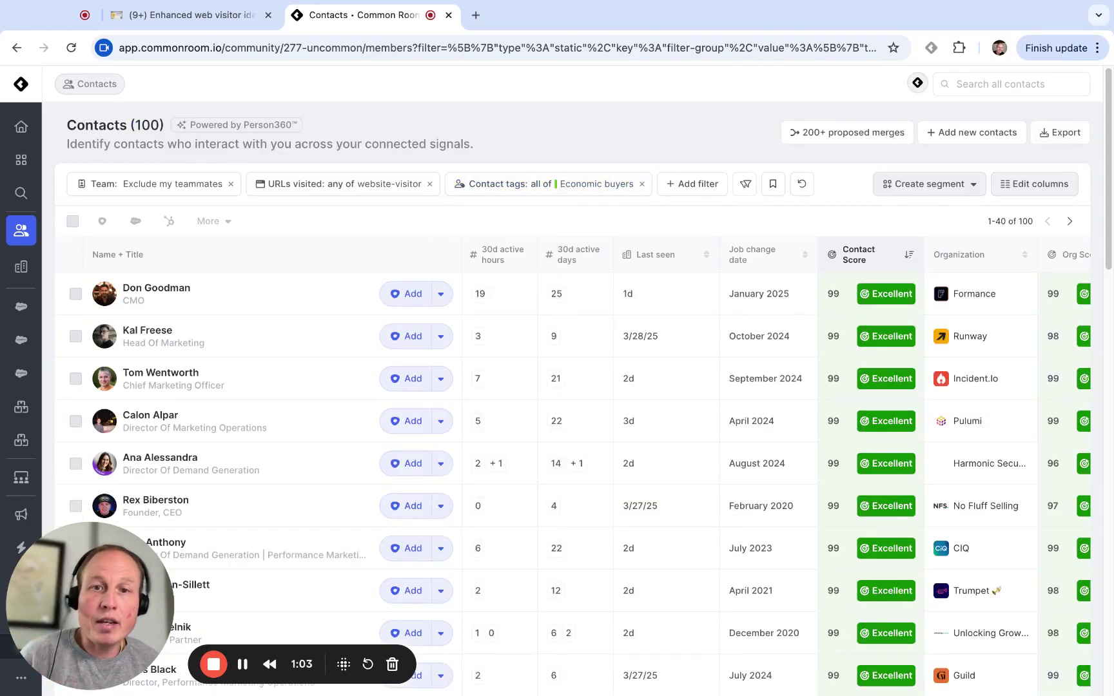
click(956, 190)
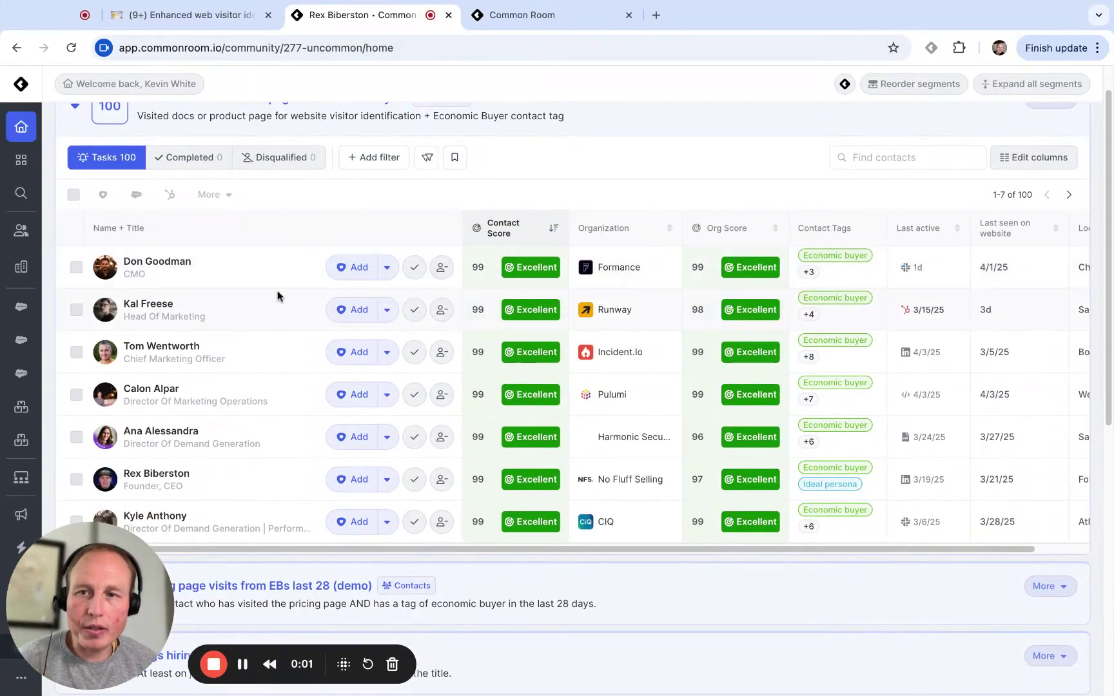
Try to add the first, third and fifth contacts of the Website Visits - Web ID pages - Economic Buyers segment to an Outreach sequence
scroll(277, 296, down, 2)
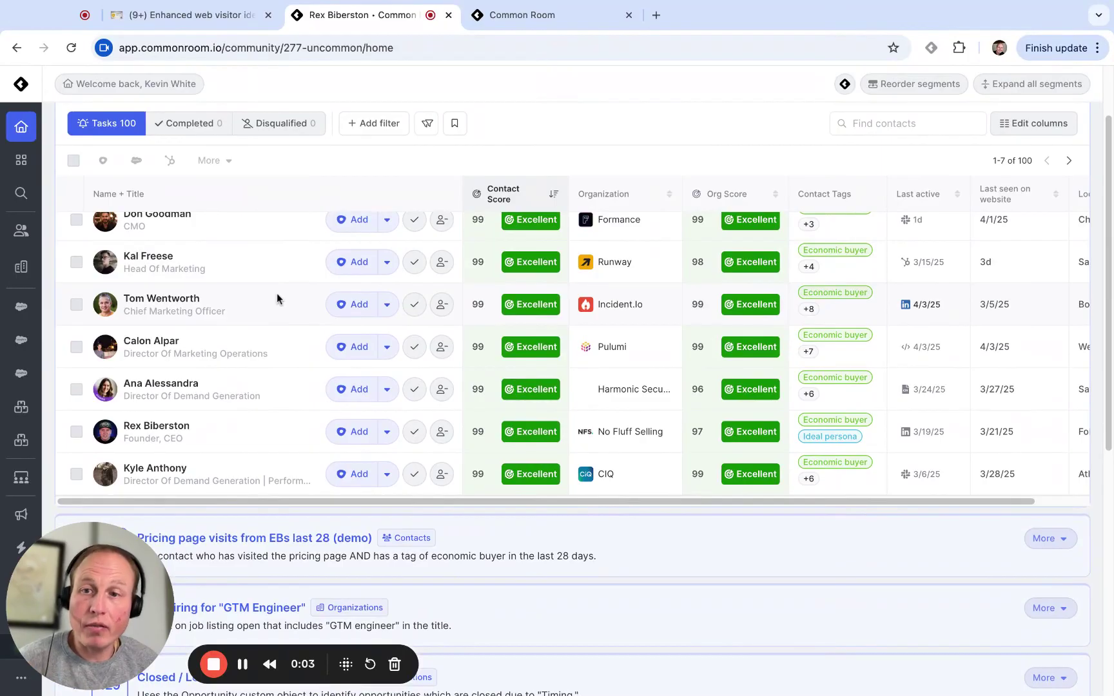
scroll(76, 261, up, 2)
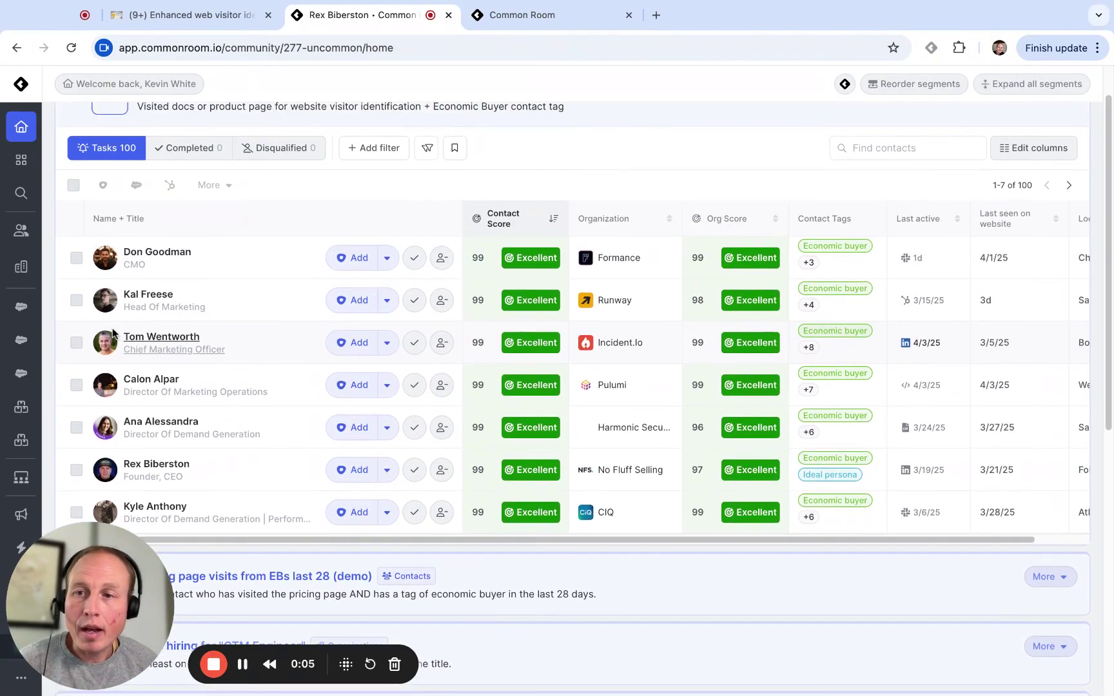
click(76, 260)
click(76, 345)
click(76, 430)
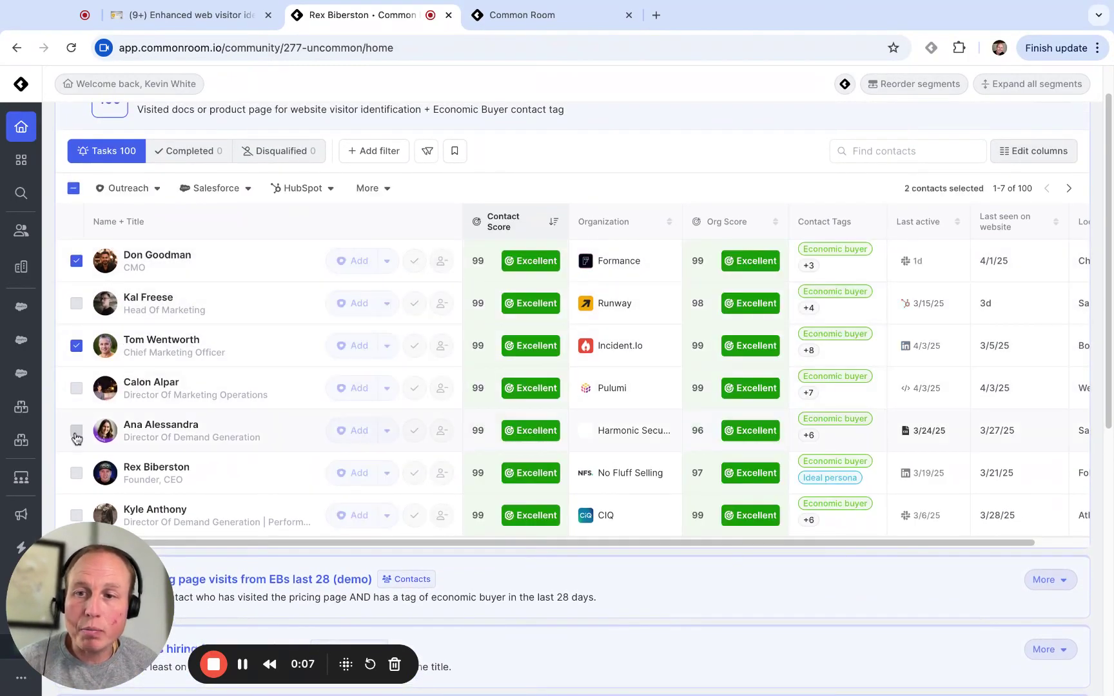
click(128, 187)
click(143, 240)
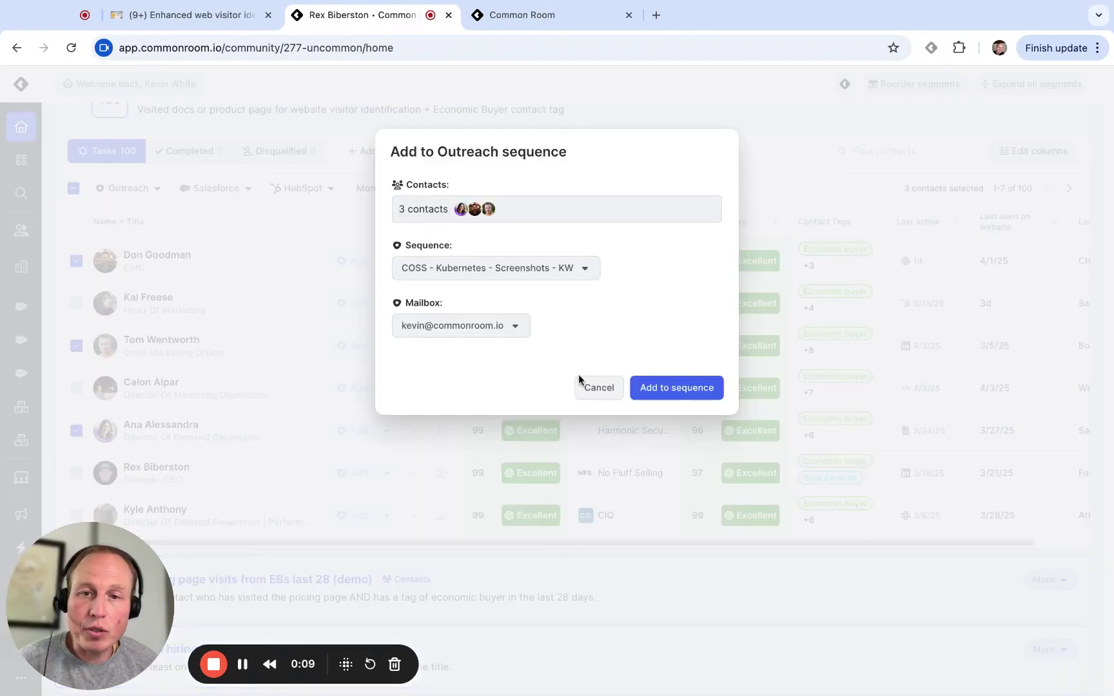
click(544, 267)
click(628, 385)
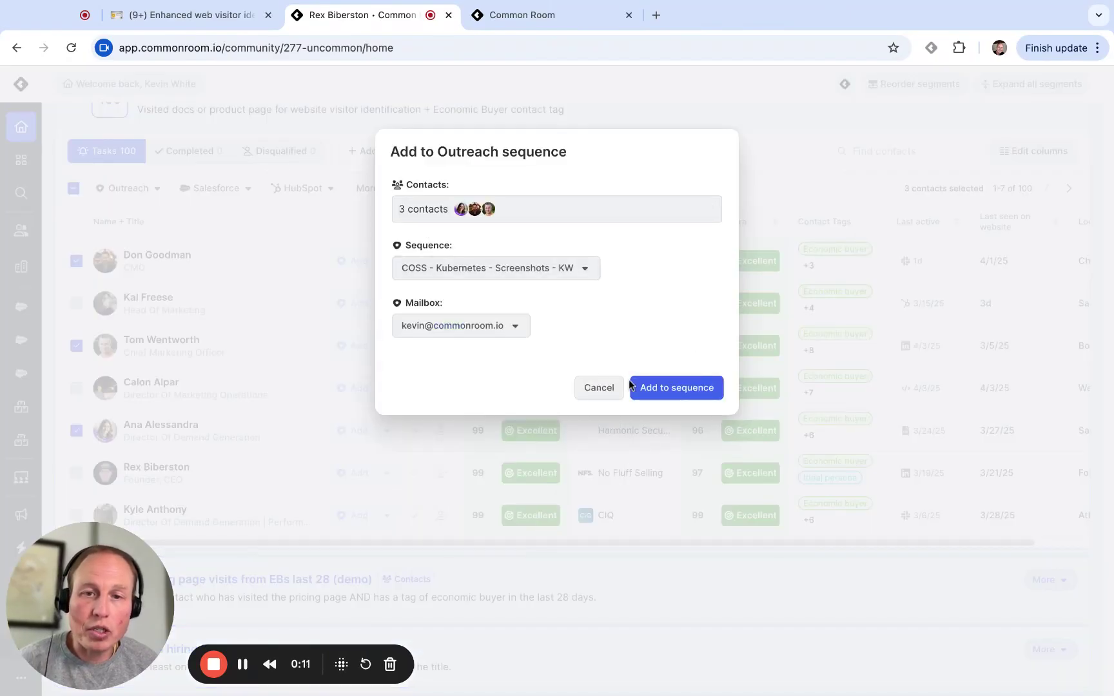
click(589, 394)
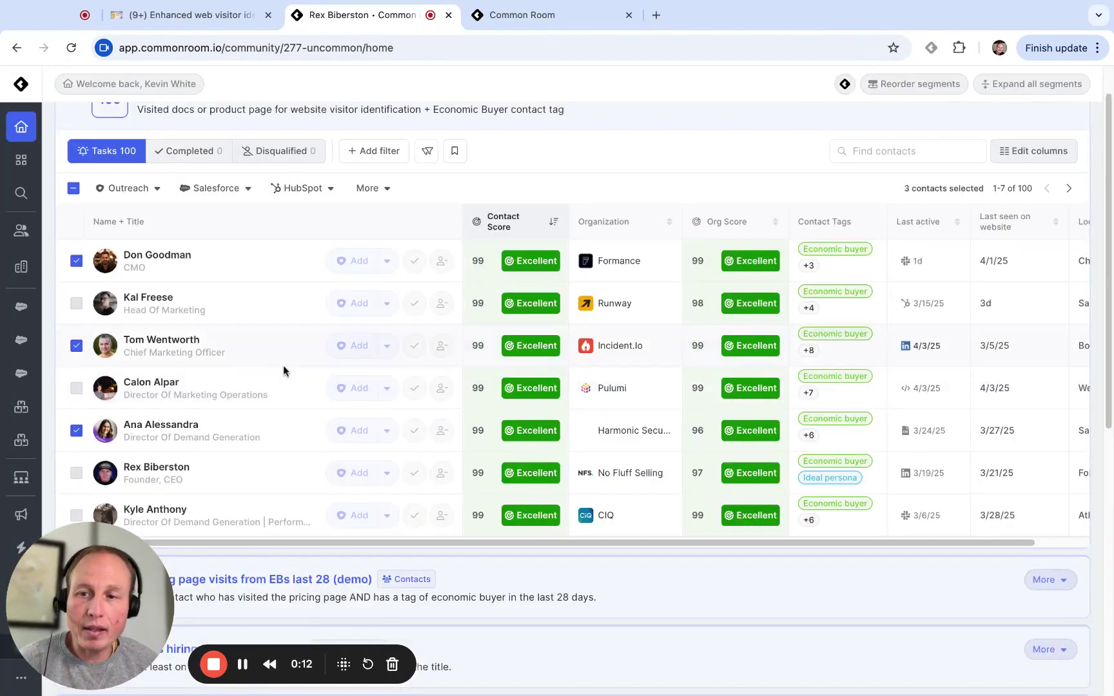
Open the profile of the No Fluff Selling founder and review that contact's website visits
click(147, 469)
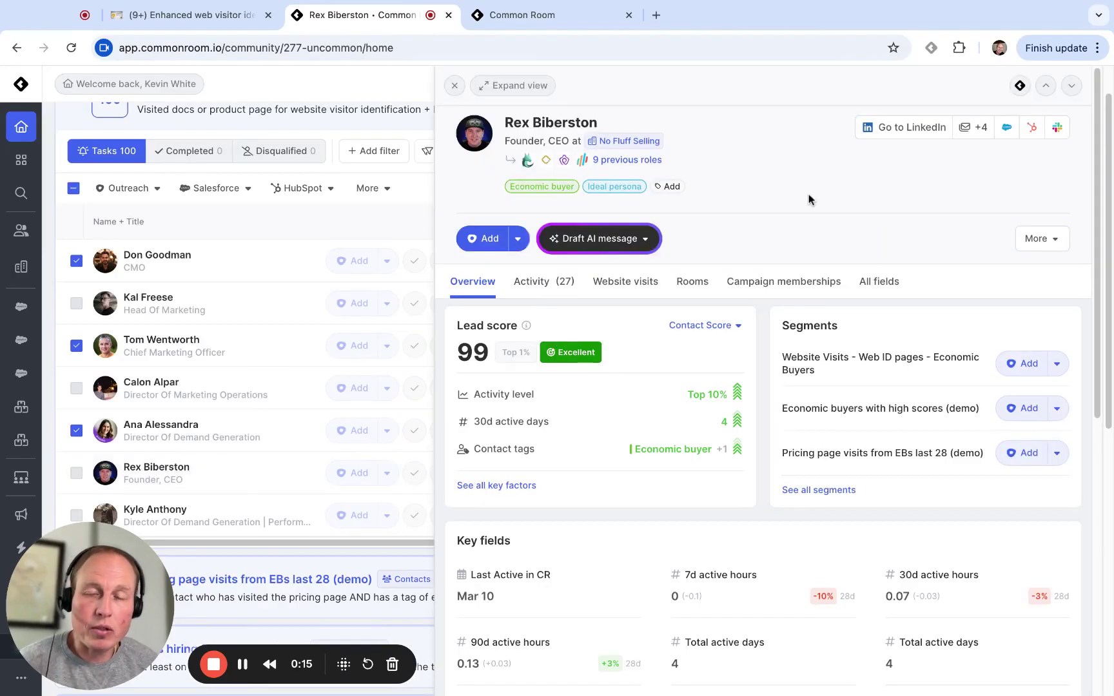
click(649, 284)
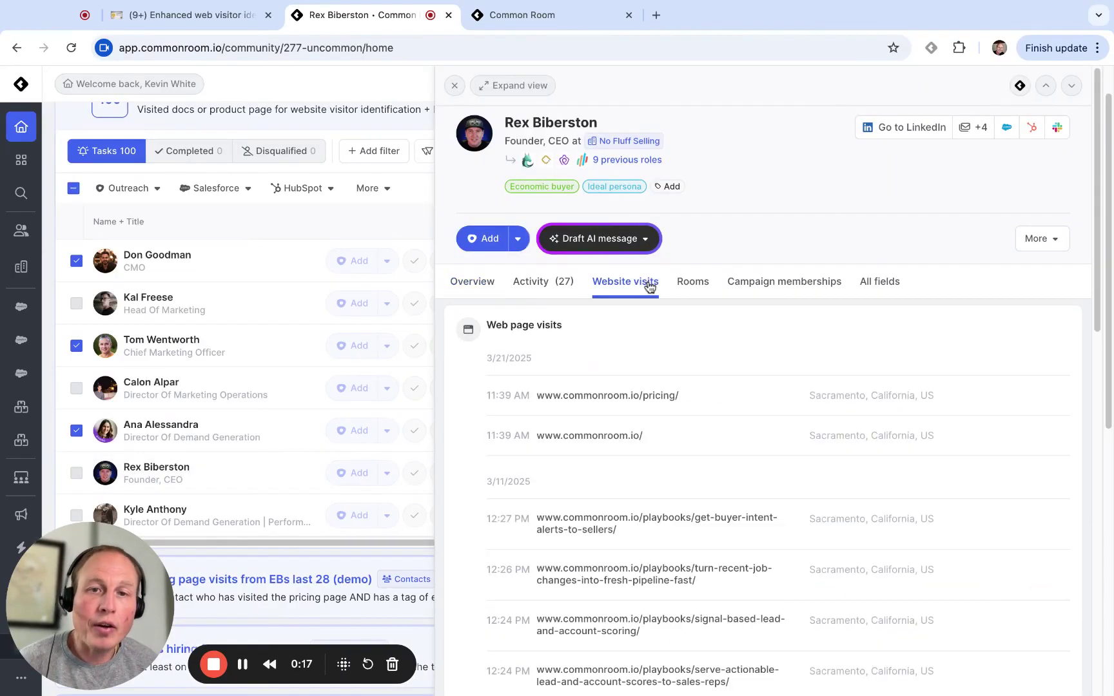
scroll(652, 457, down, 3)
scroll(652, 462, up, 3)
scroll(652, 462, up, 1)
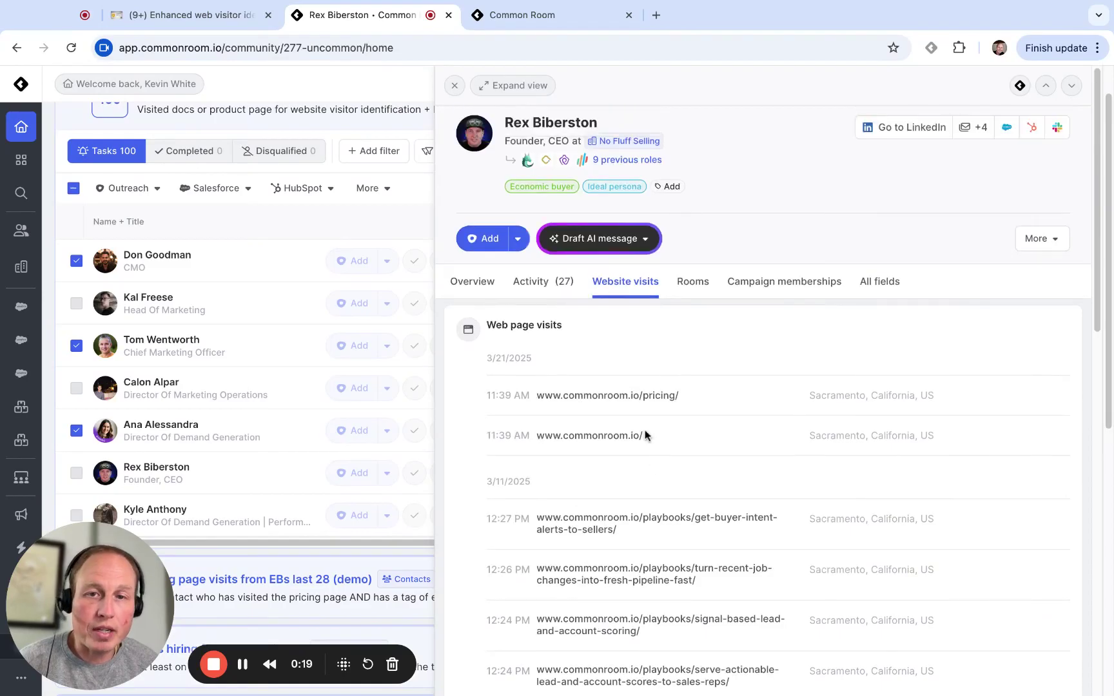
Draft an AI message for the contact from "Prompt Library - Known Contact Specific Page Visit" and review its pitch and resource link
click(596, 247)
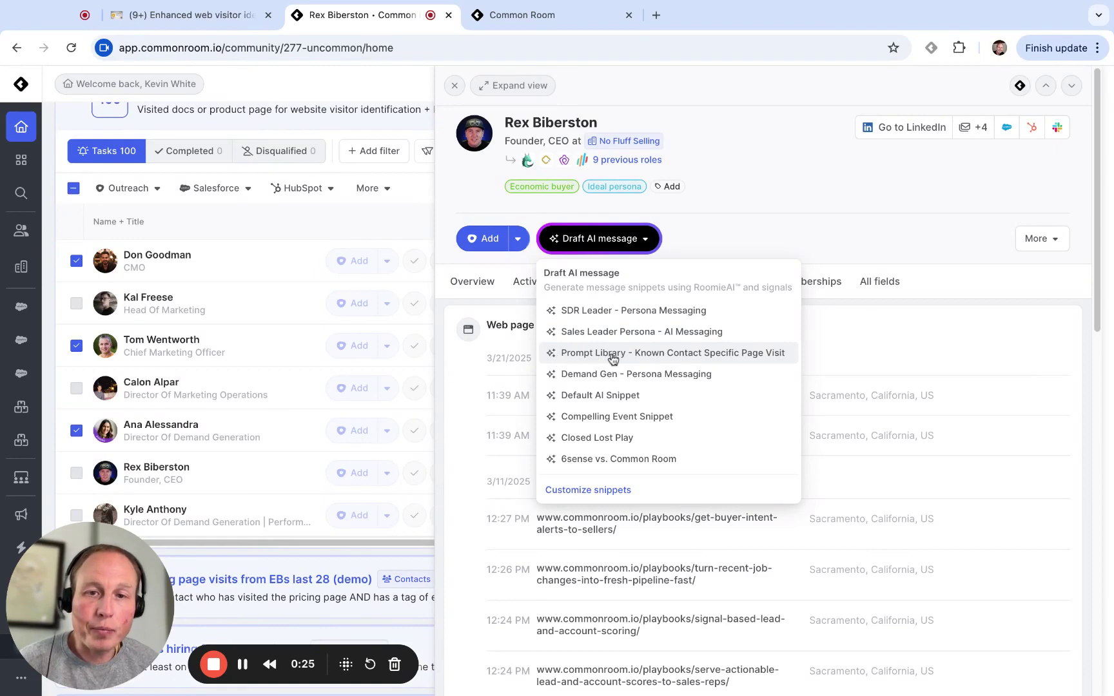
click(755, 356)
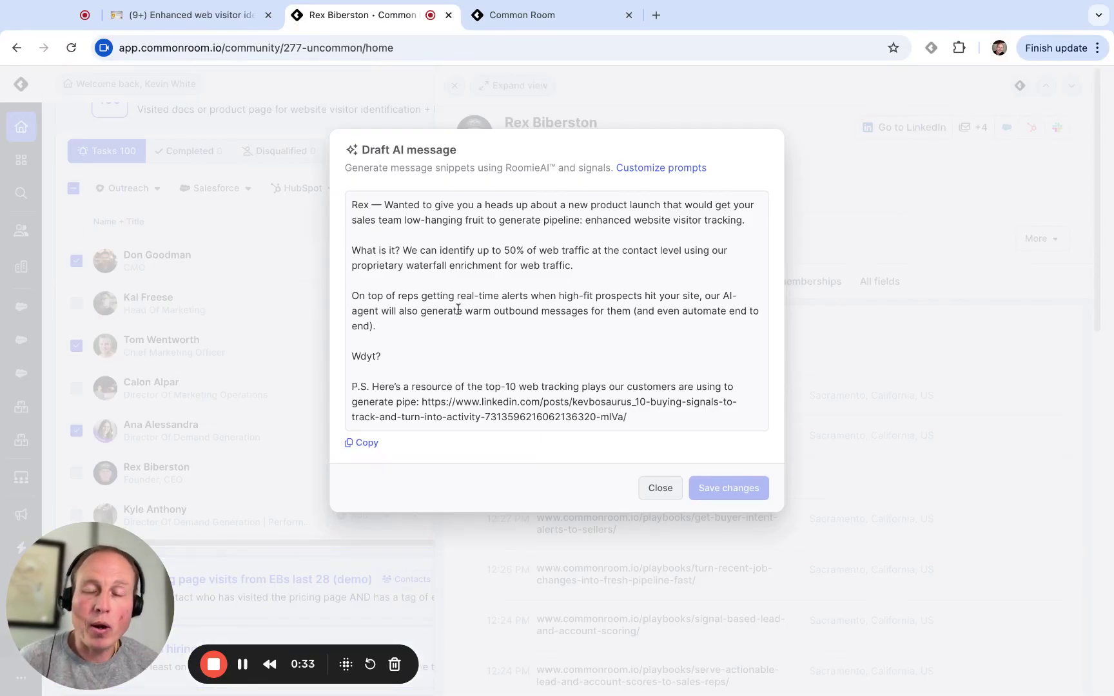
drag(573, 264, 444, 250)
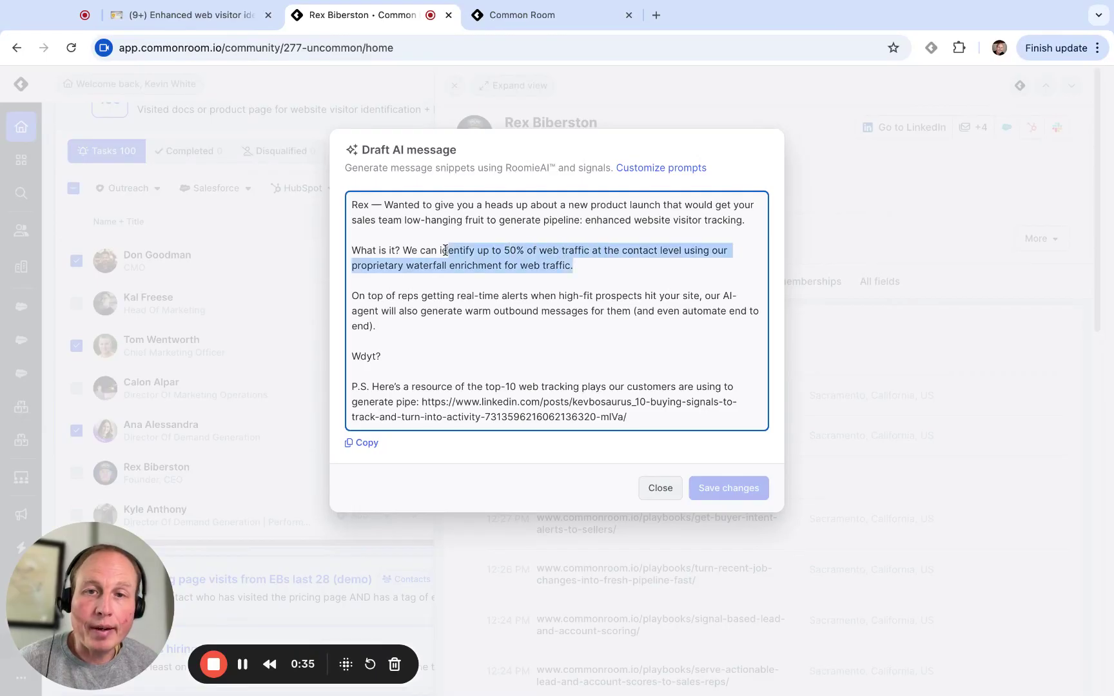
click(590, 263)
drag(588, 218, 736, 221)
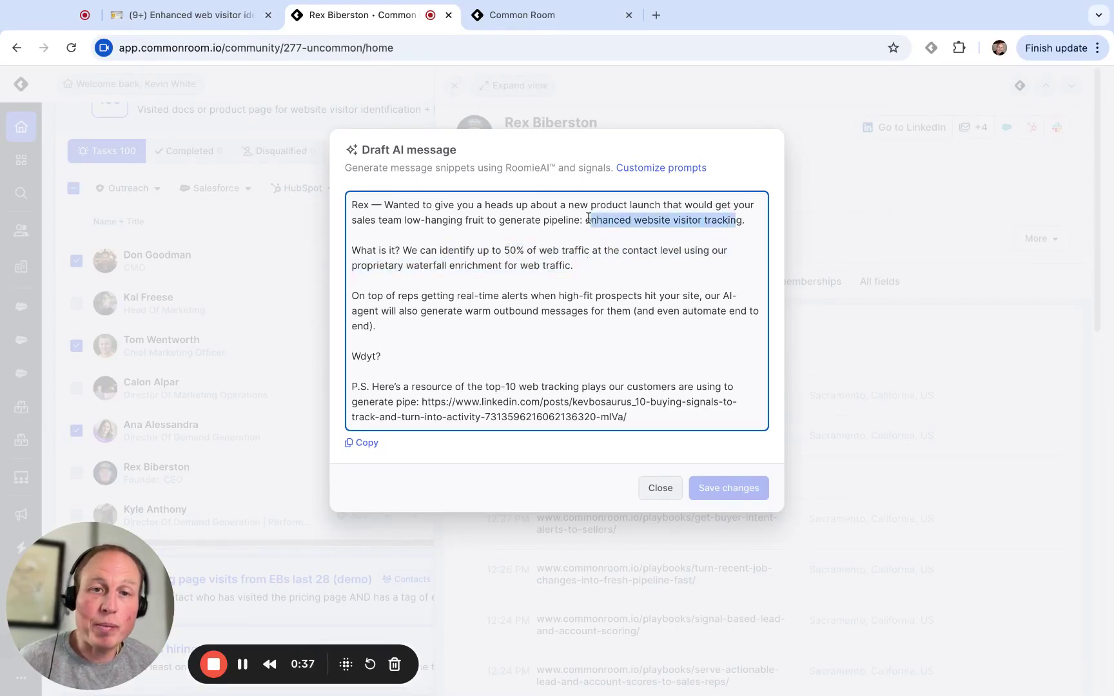
click(647, 268)
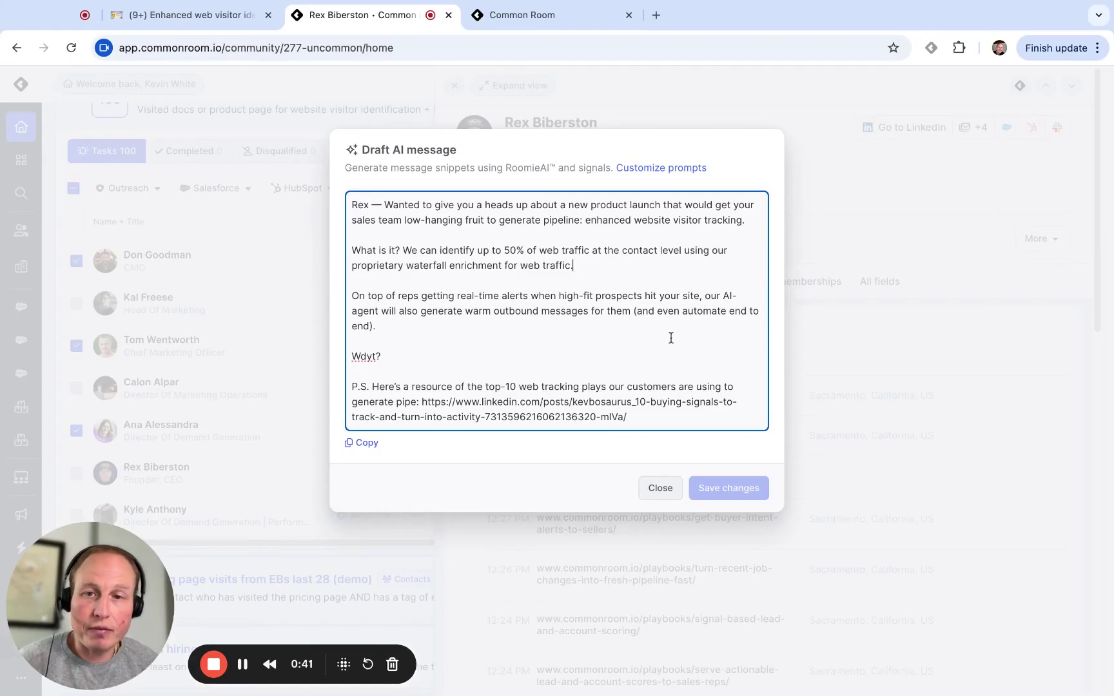
drag(432, 391, 627, 403)
key(Right)
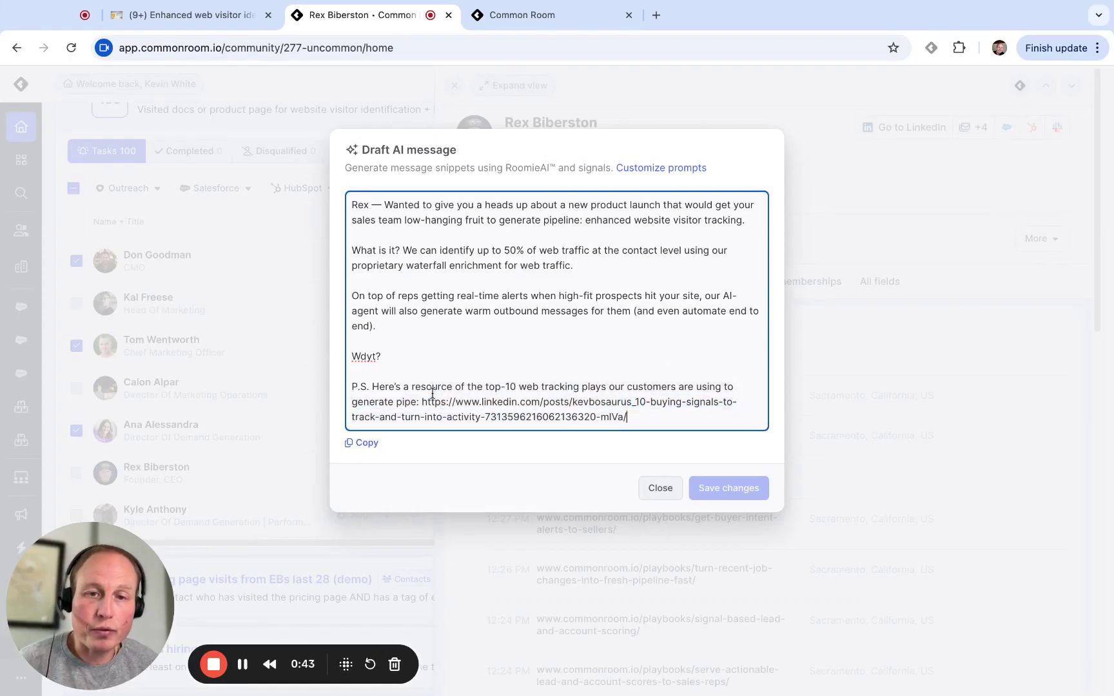
click(661, 492)
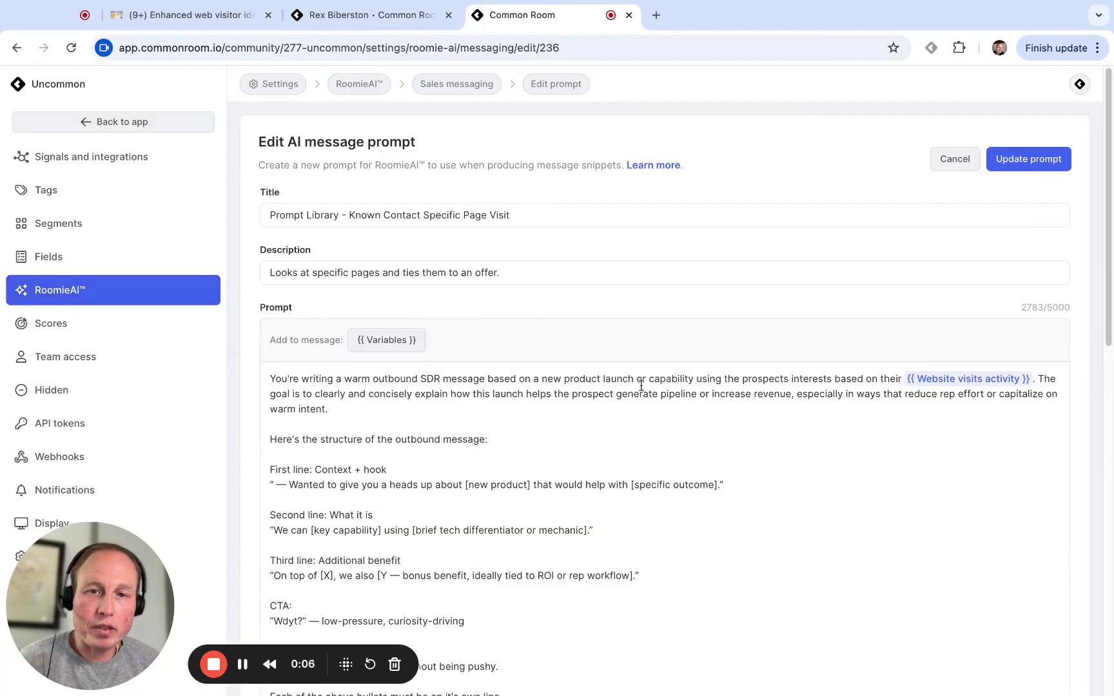
Examine the opening instruction of the Known Contact Specific Page Visit prompt and its Website visits activity variable
scroll(642, 372, down, 2)
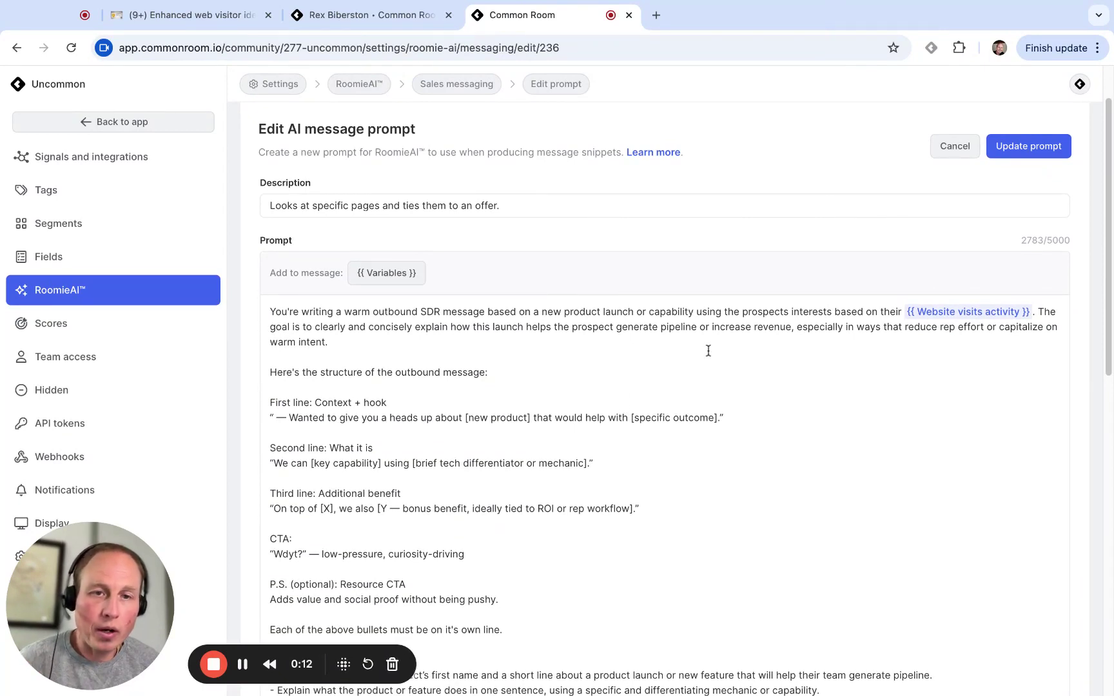
triple_click(372, 345)
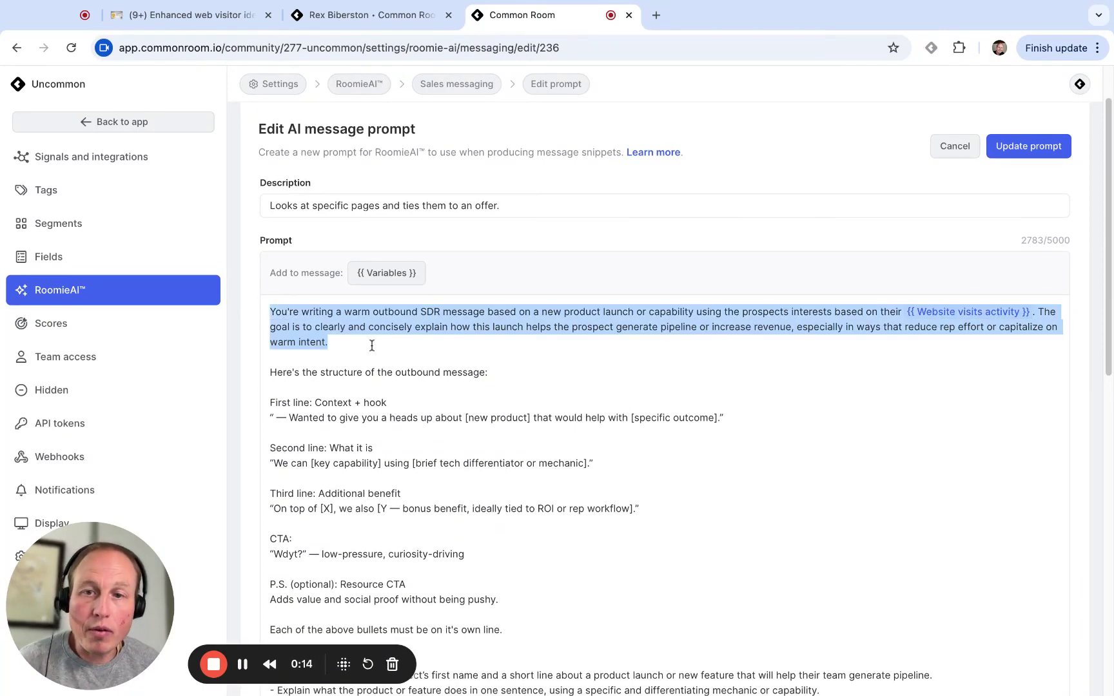
click(293, 314)
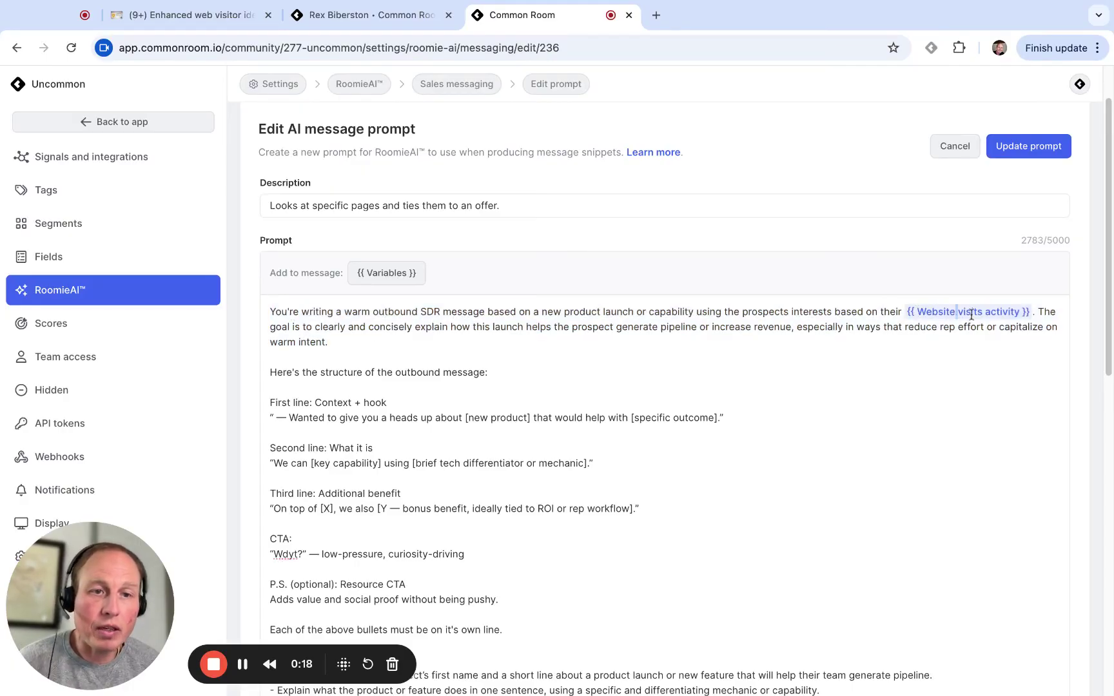
drag(916, 311, 1002, 311)
click(916, 311)
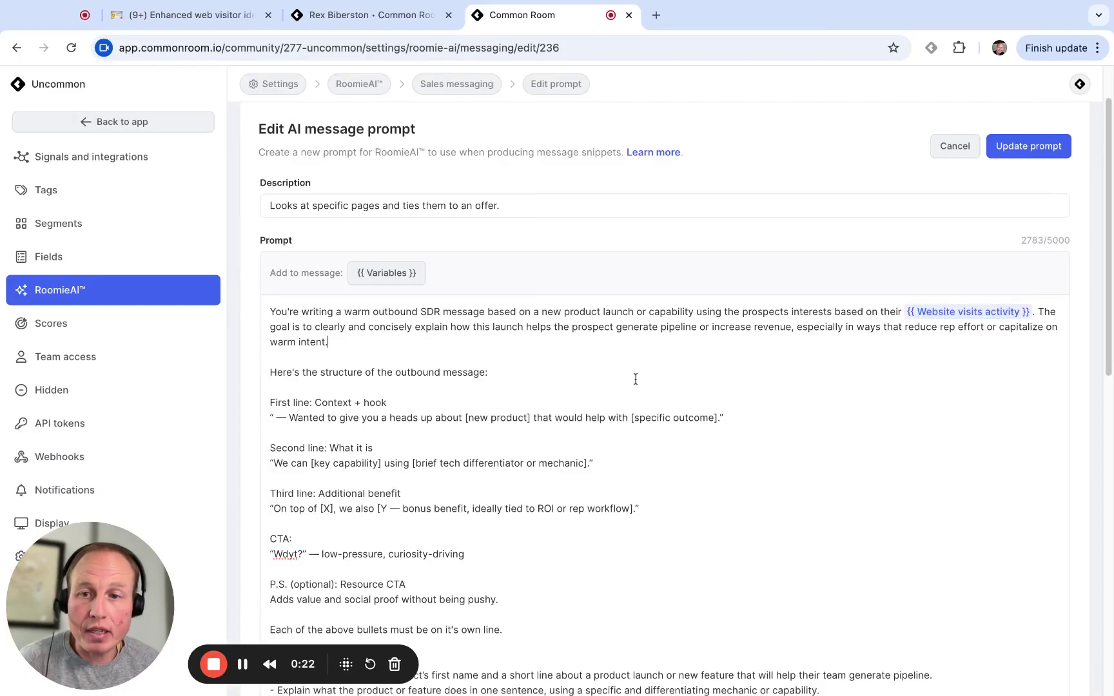
Examine the prompt's line-by-line message structure and its style and tone instructions
scroll(635, 379, down, 2)
drag(539, 567, 296, 365)
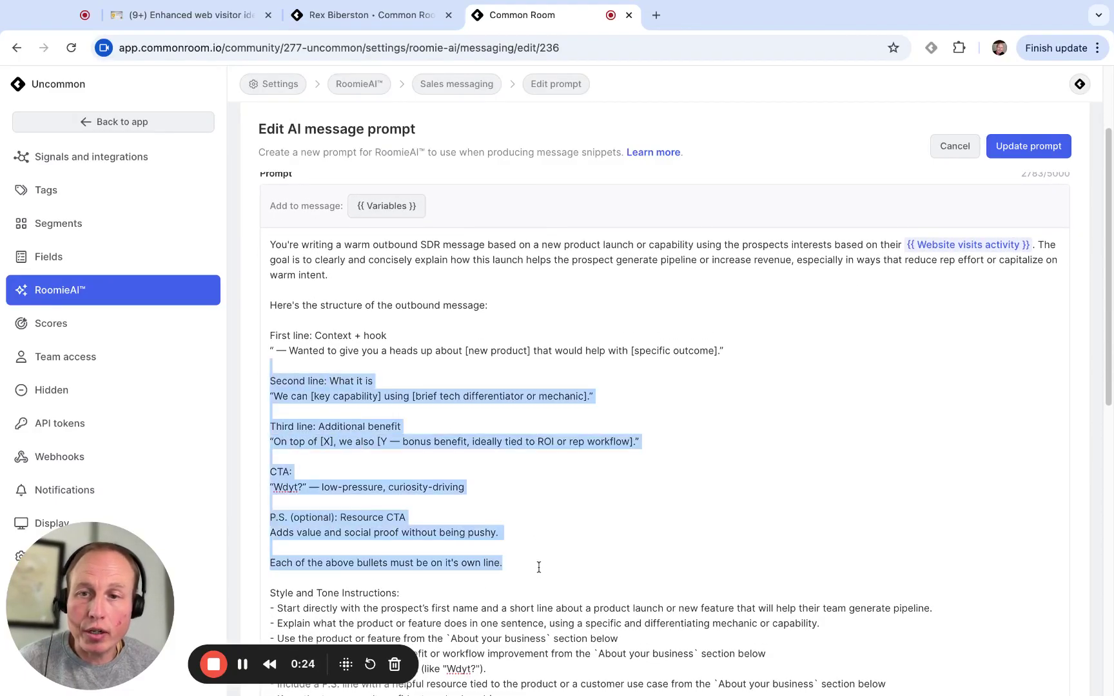
click(297, 364)
double_click(295, 351)
double_click(294, 396)
click(294, 426)
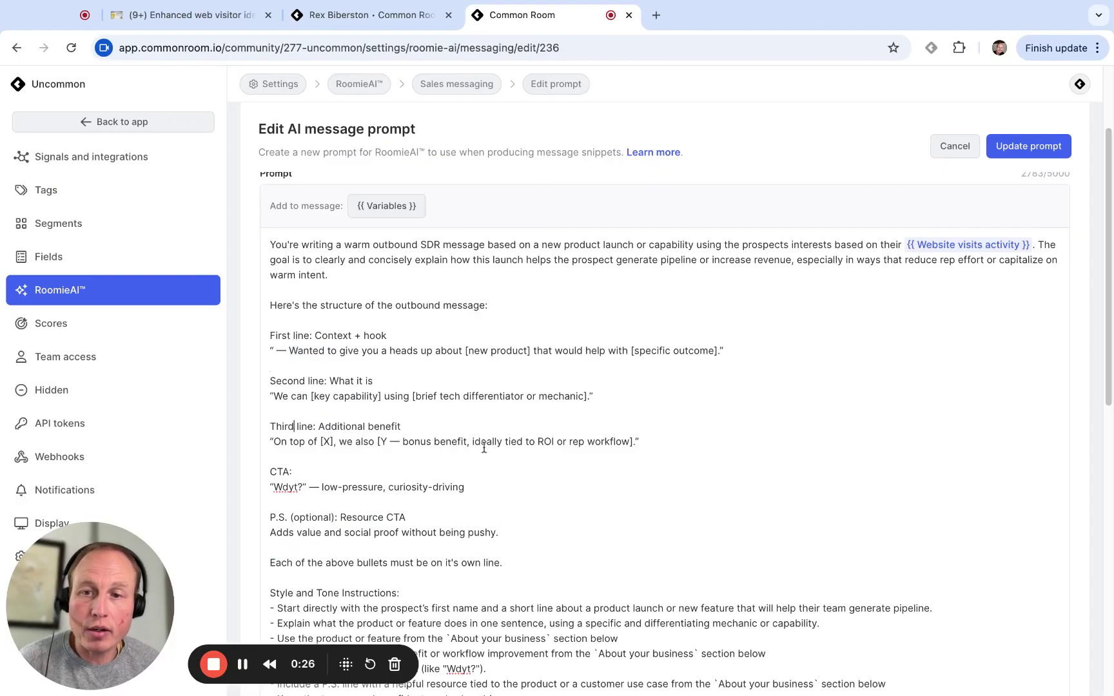
scroll(476, 492, down, 5)
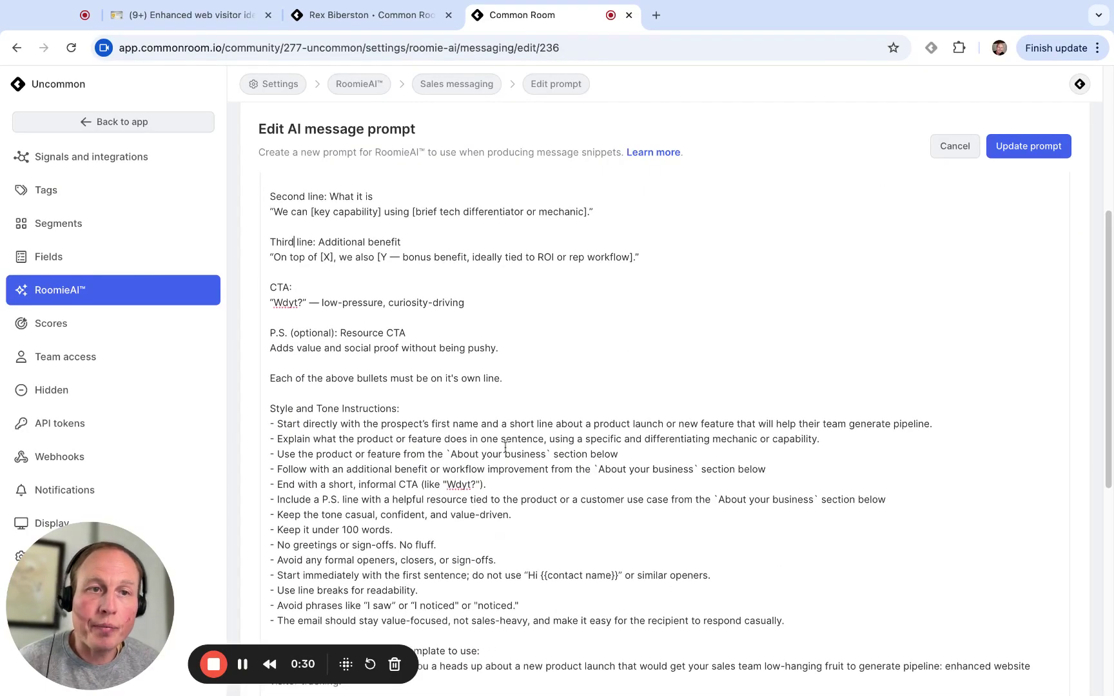
Return to the contact's profile, draft the Known Contact Specific Page Visit message again, review it and close it
click(313, 19)
click(612, 250)
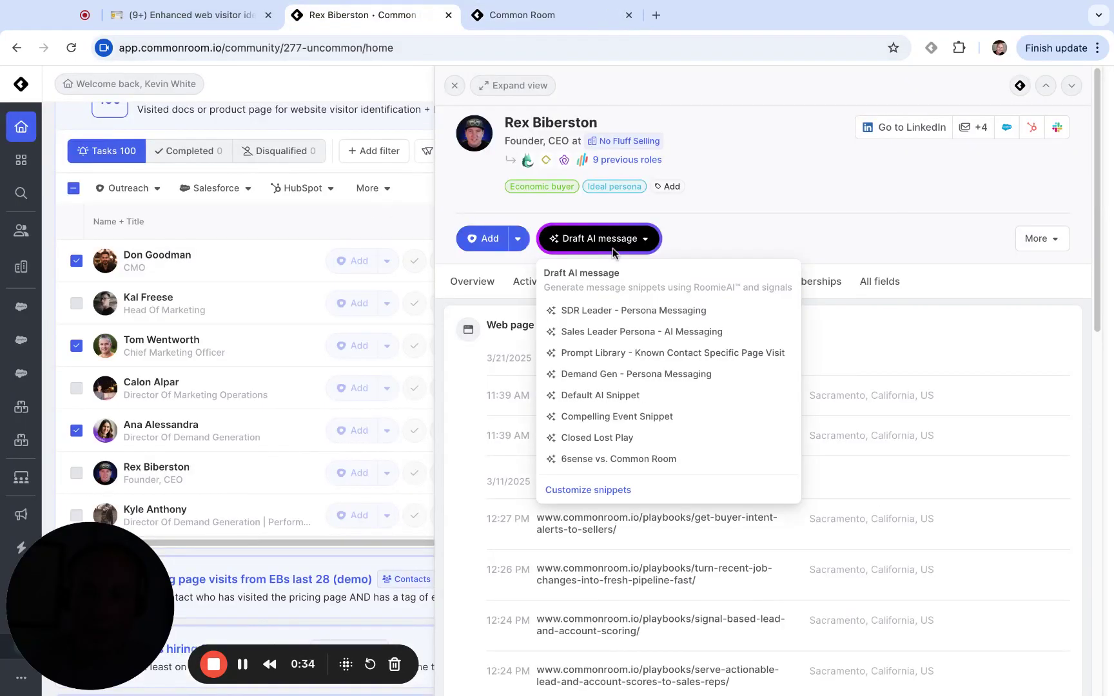
click(599, 353)
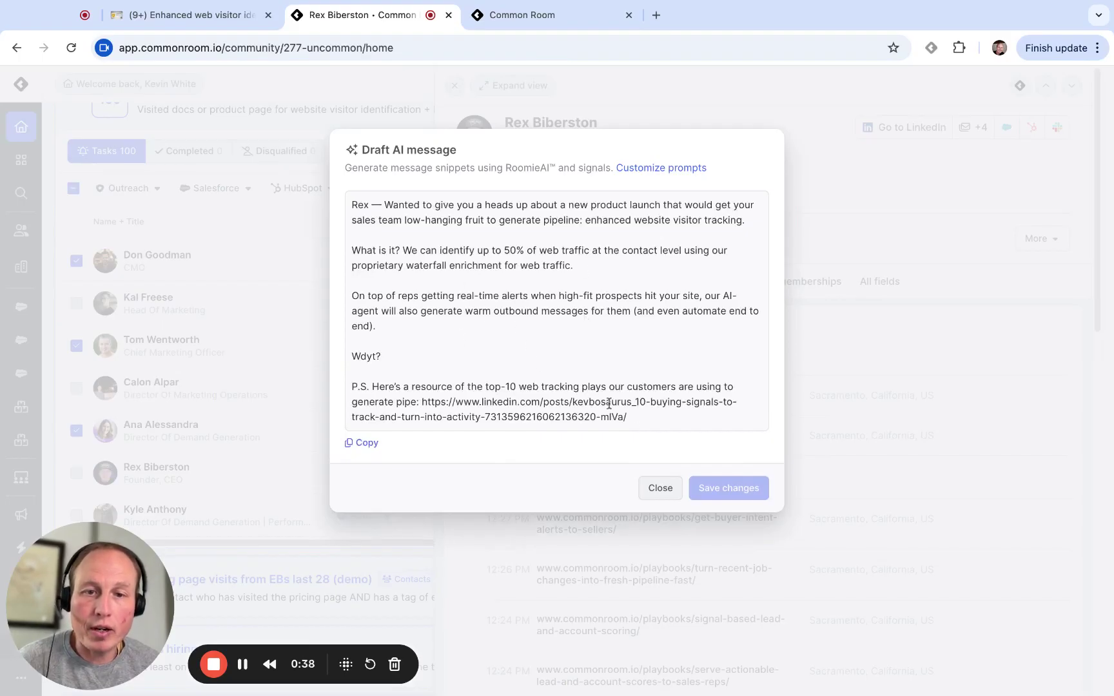
click(660, 488)
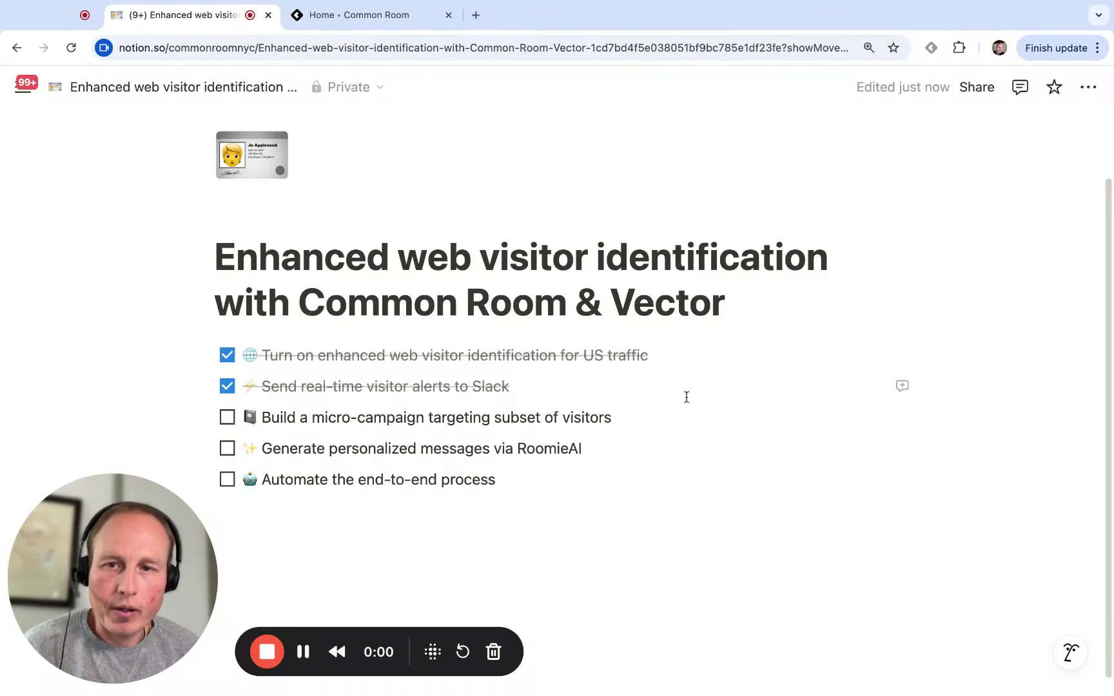
In the Notion checklist, check off "Build a micro-campaign targeting subset of visitors" and "Generate personalized messages via RoomieAI"
click(227, 417)
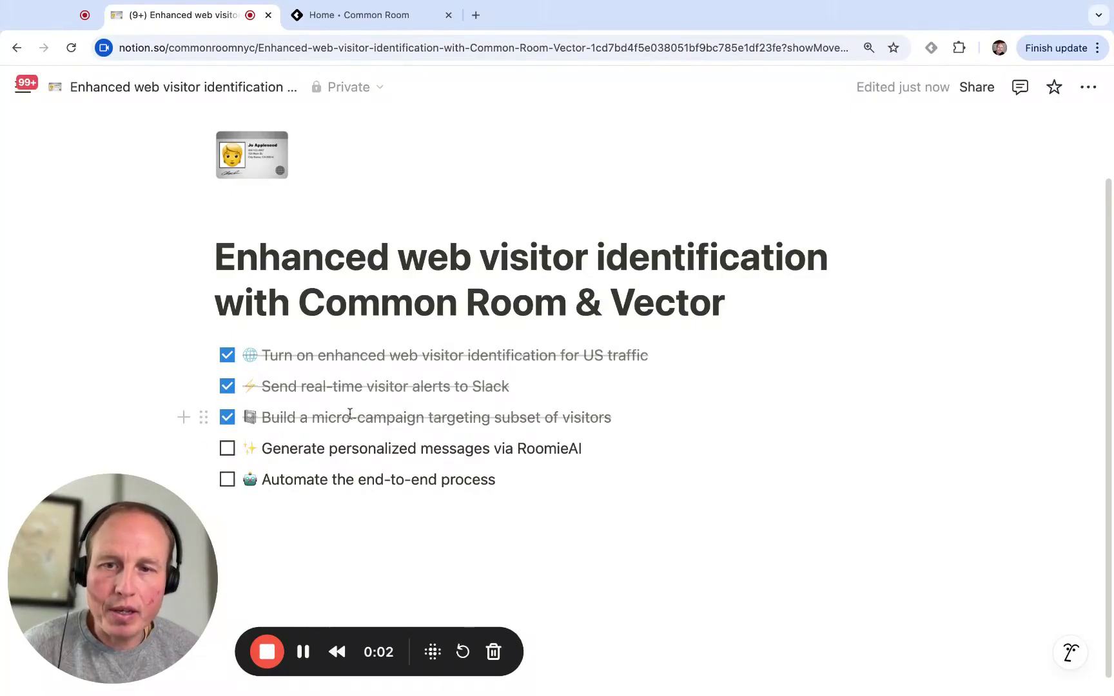
click(227, 448)
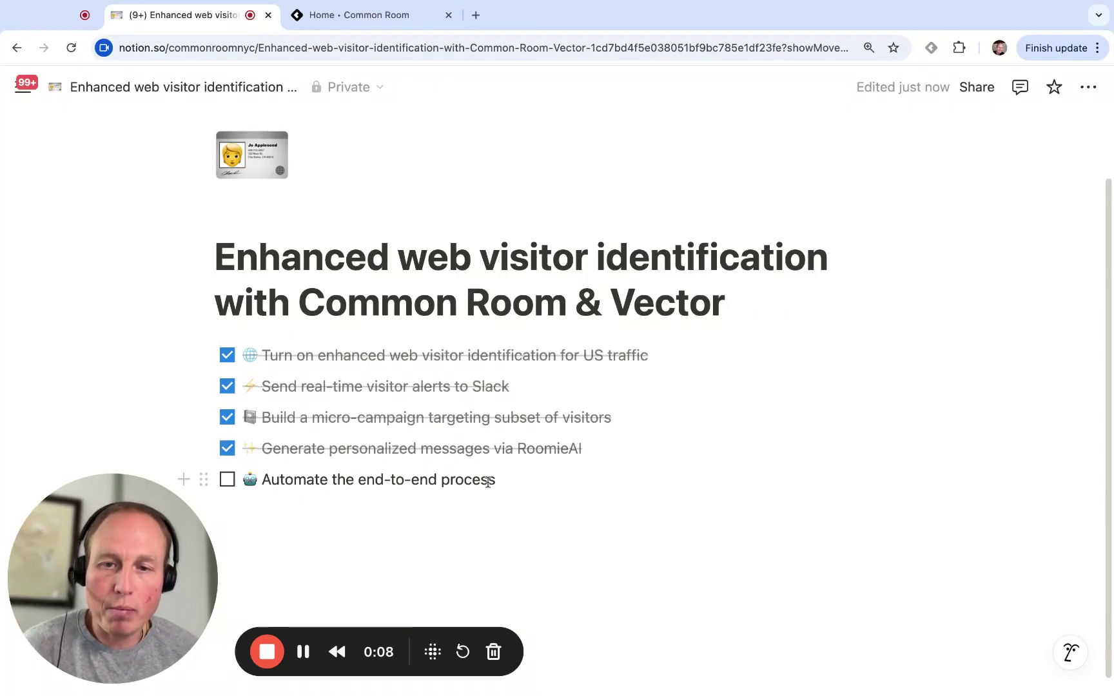
Switch to Common Room and create a new workflow from the "Add to Outreach sequence" template
click(339, 15)
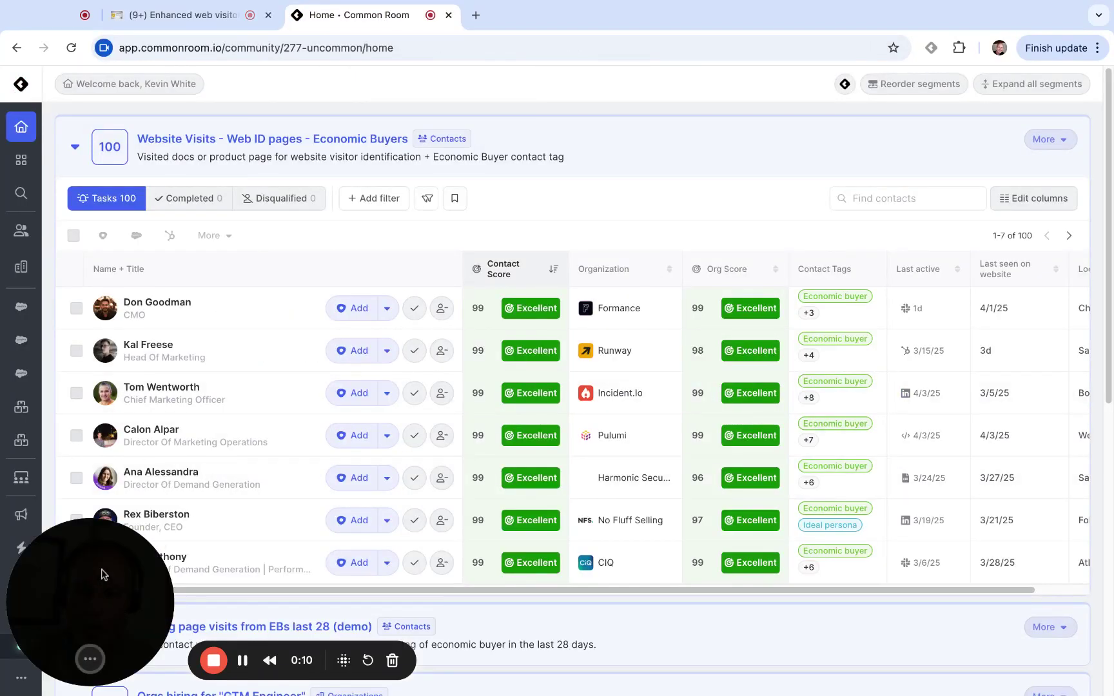
click(21, 556)
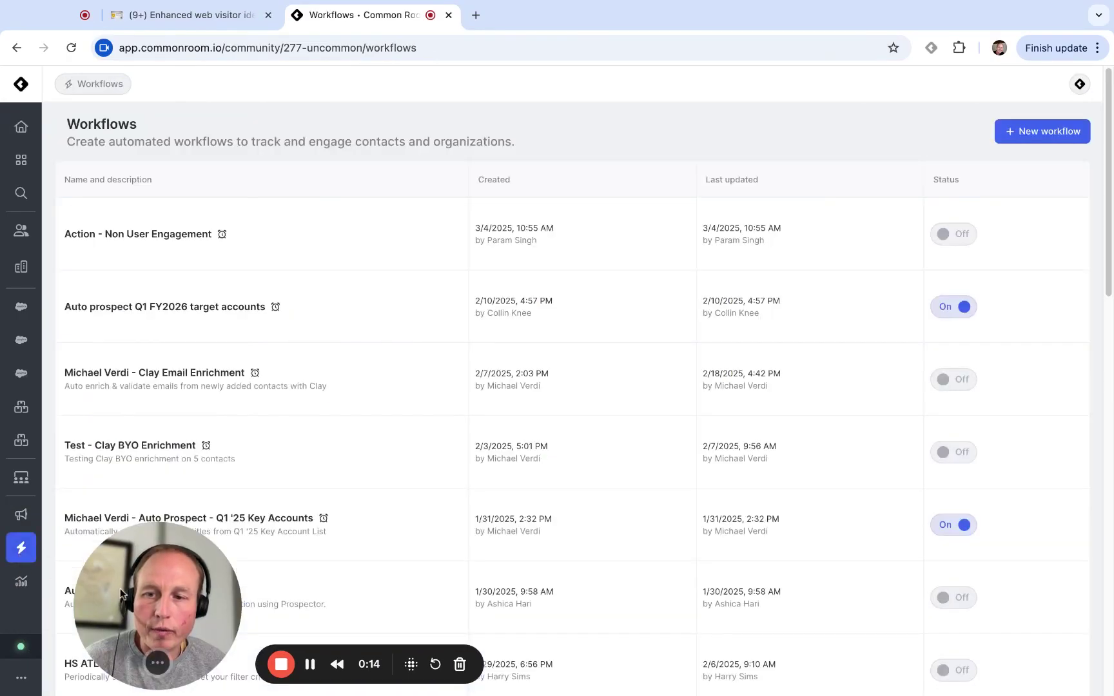
click(1025, 131)
click(491, 290)
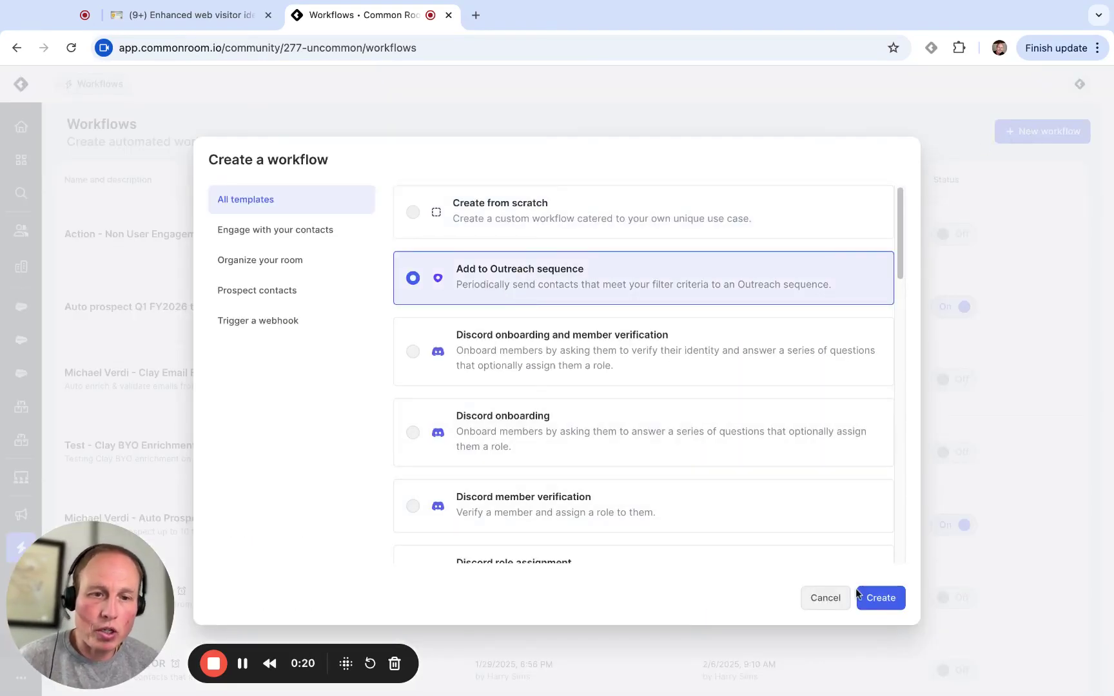
click(880, 598)
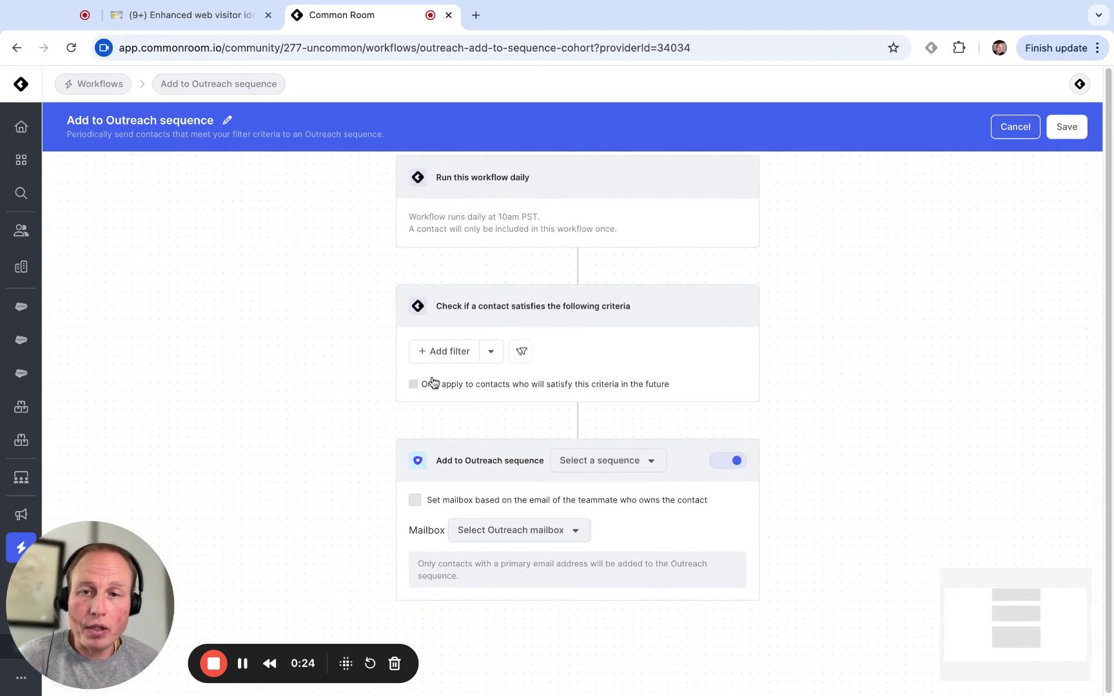
Add a contact segment filter to the workflow criteria, matching any of "Website Visits - Web ID pages - Economic Buyers"
click(433, 351)
mouse_move(427, 412)
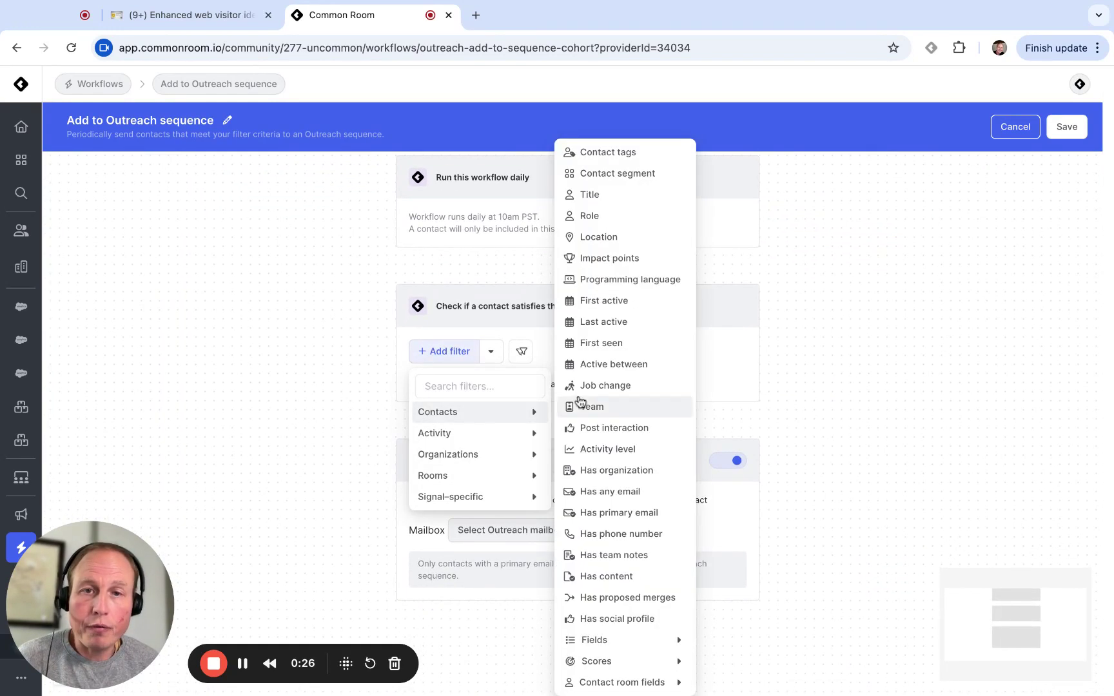
click(601, 174)
mouse_move(435, 453)
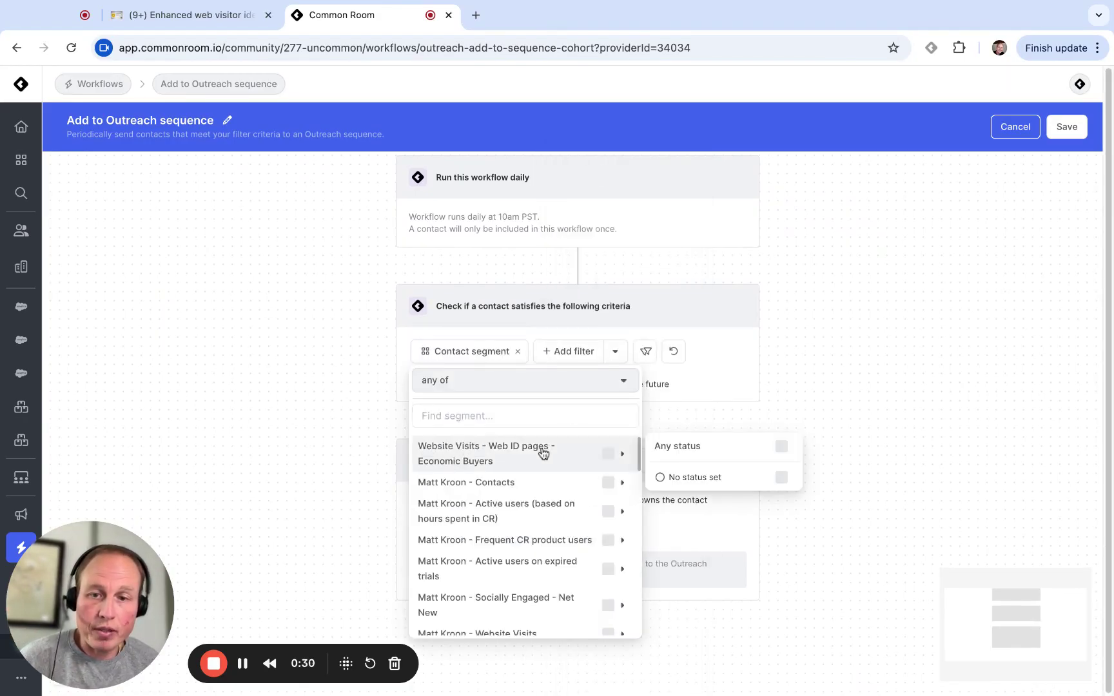
click(606, 458)
click(885, 382)
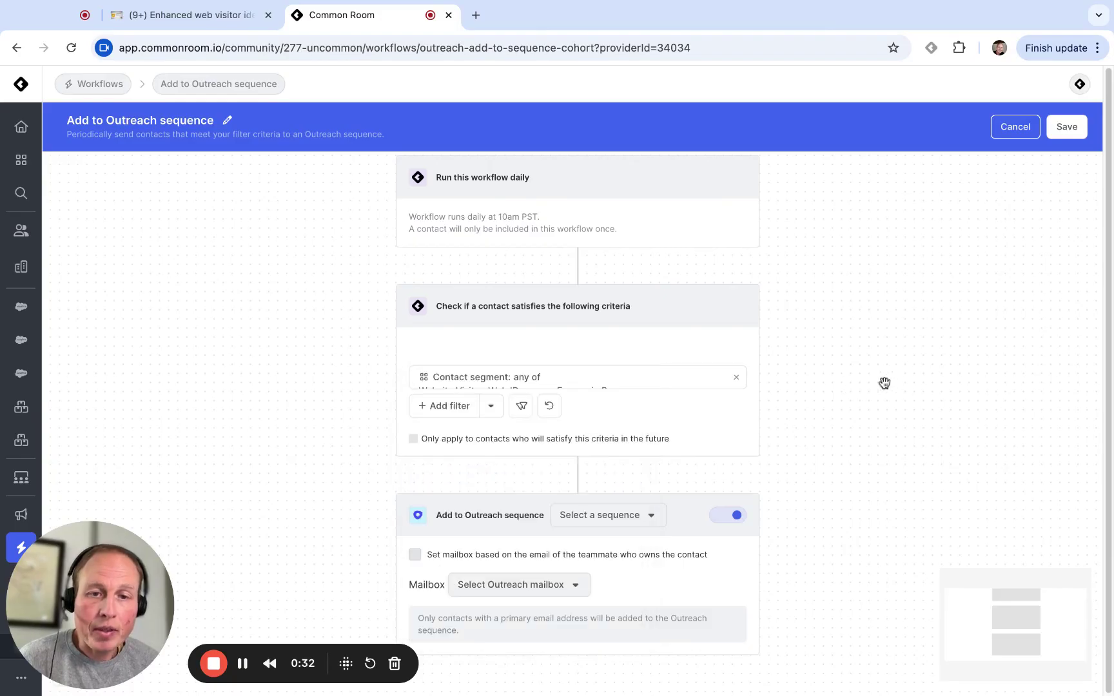
Search the Outreach sequences for "website" and select Website Visitor Sequence for the workflow's add-to-sequence action
scroll(867, 438, down, 2)
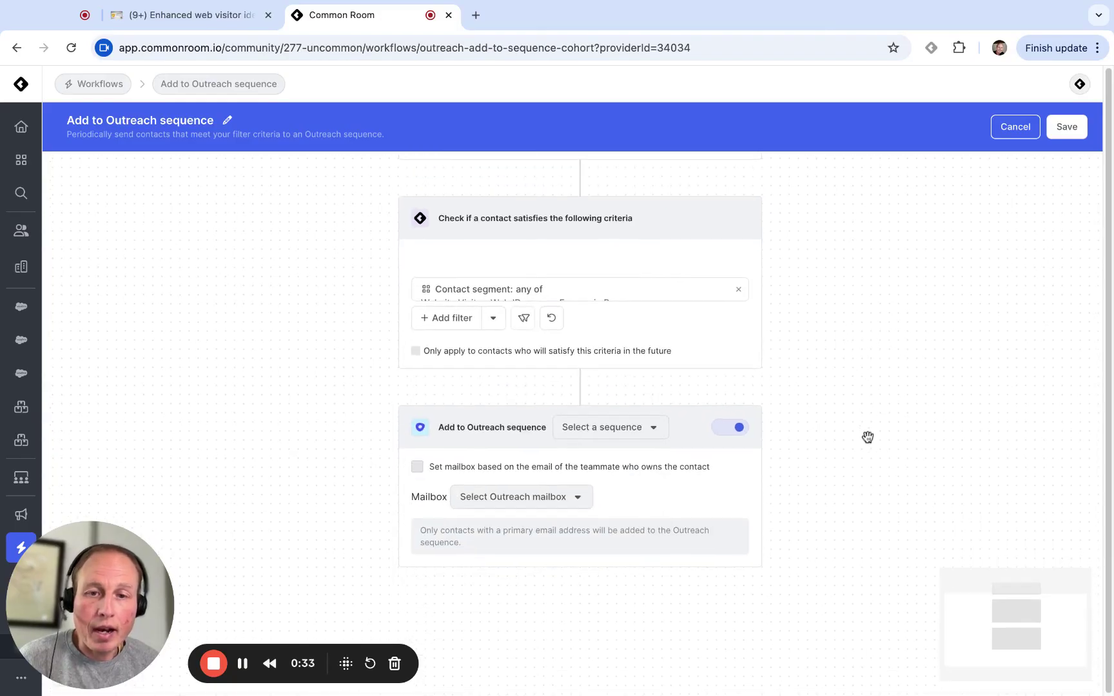
click(616, 429)
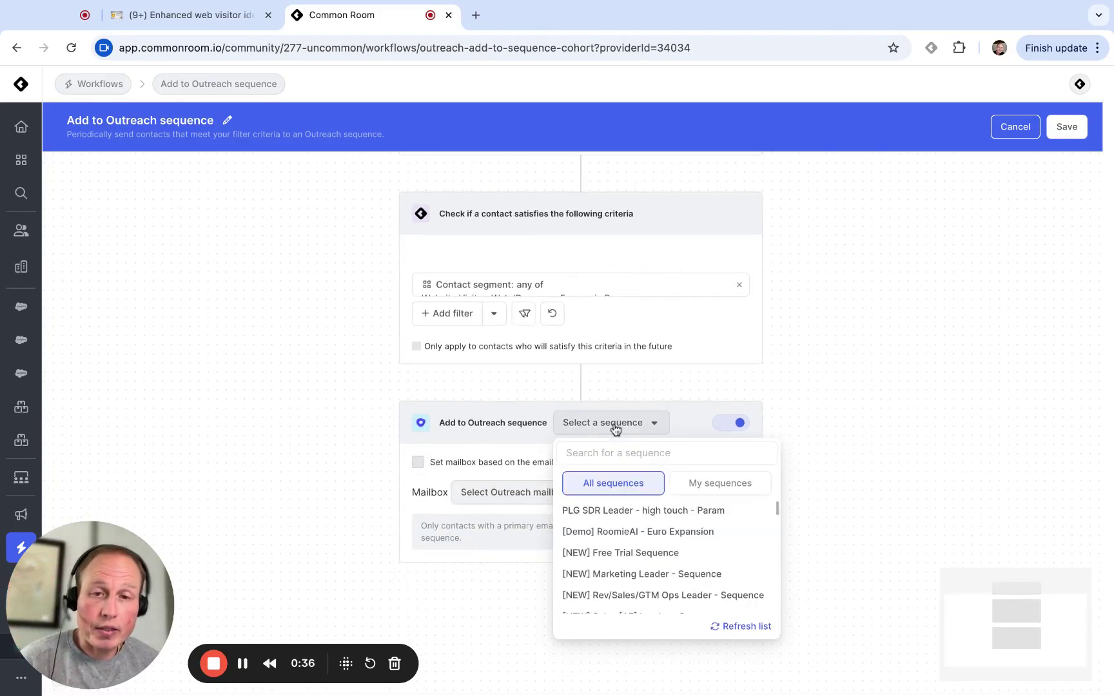
text(website)
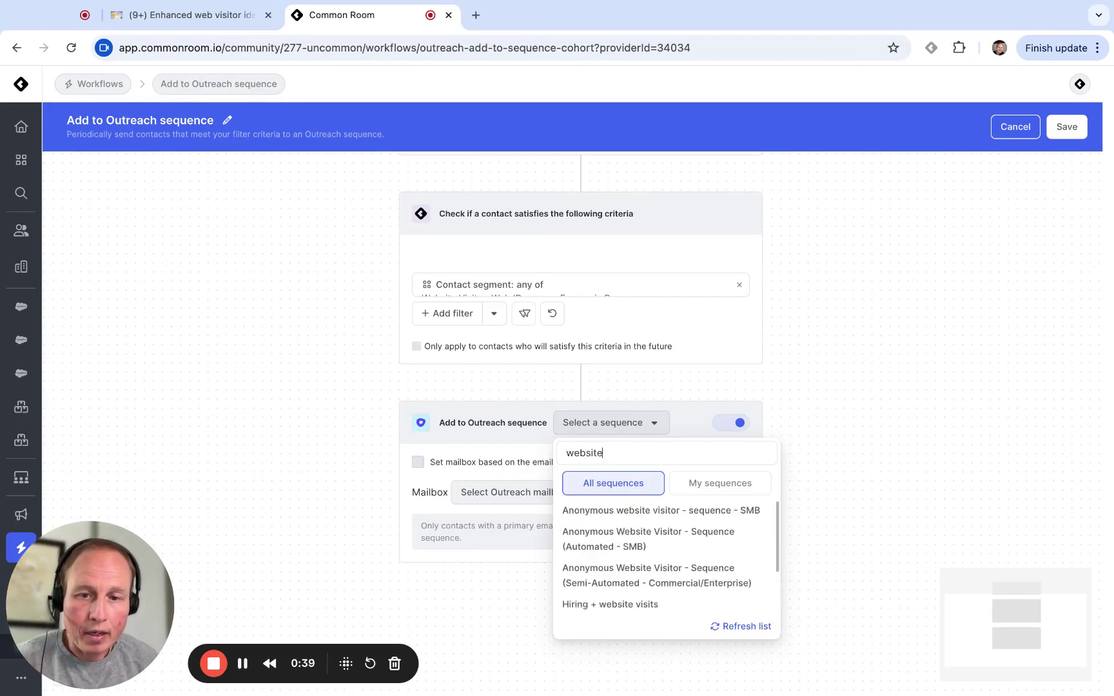
scroll(670, 555, down, 3)
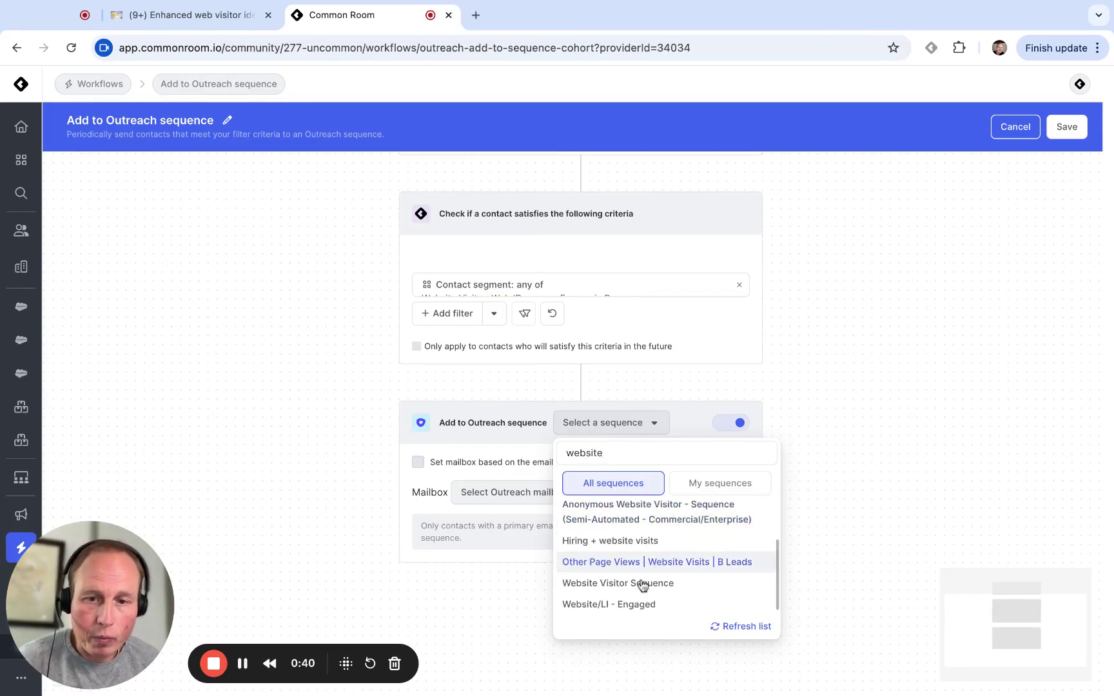
click(636, 586)
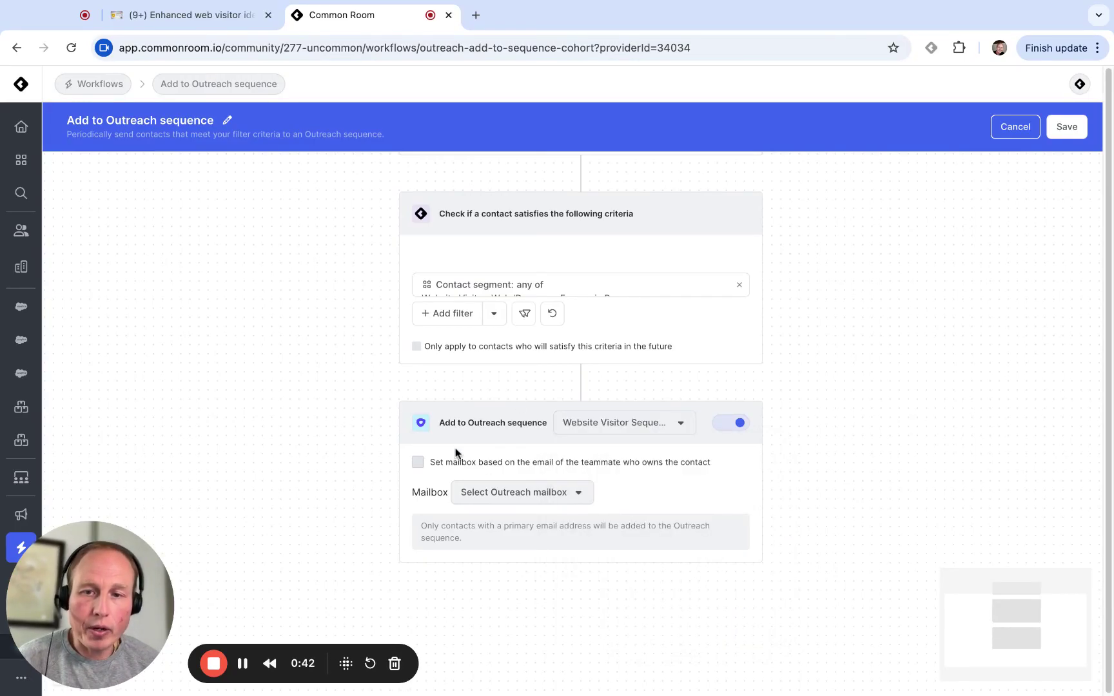
Set the Outreach mailbox to the teammate's email address and review the workflow from its daily trigger to the sequence action
click(516, 492)
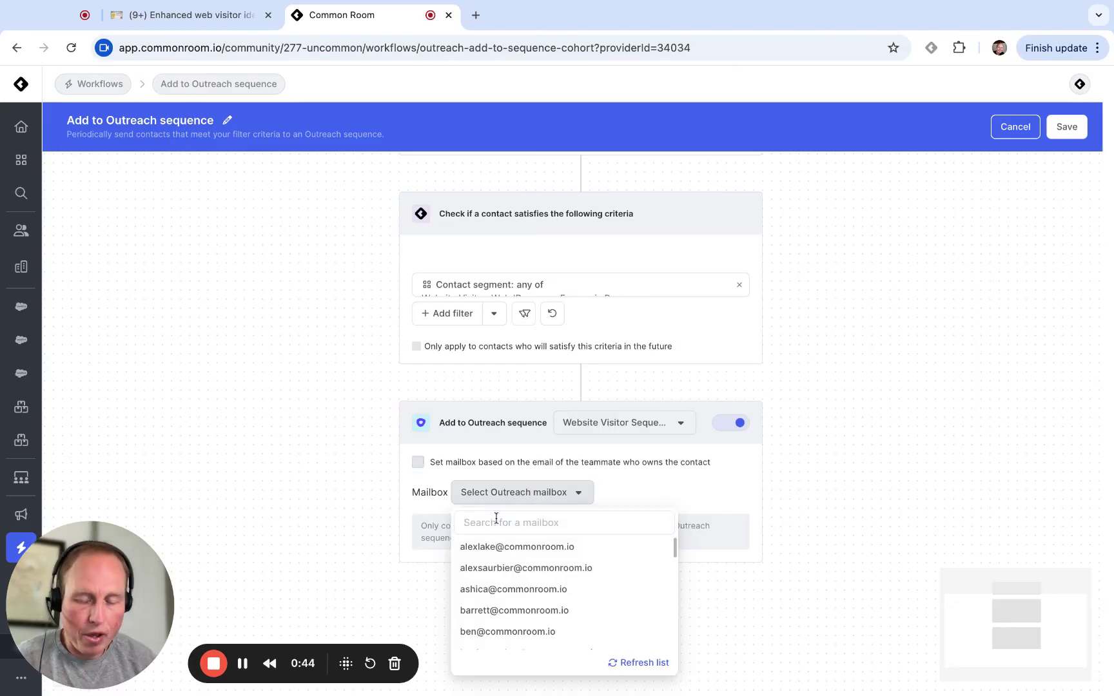
text(kevin)
click(500, 547)
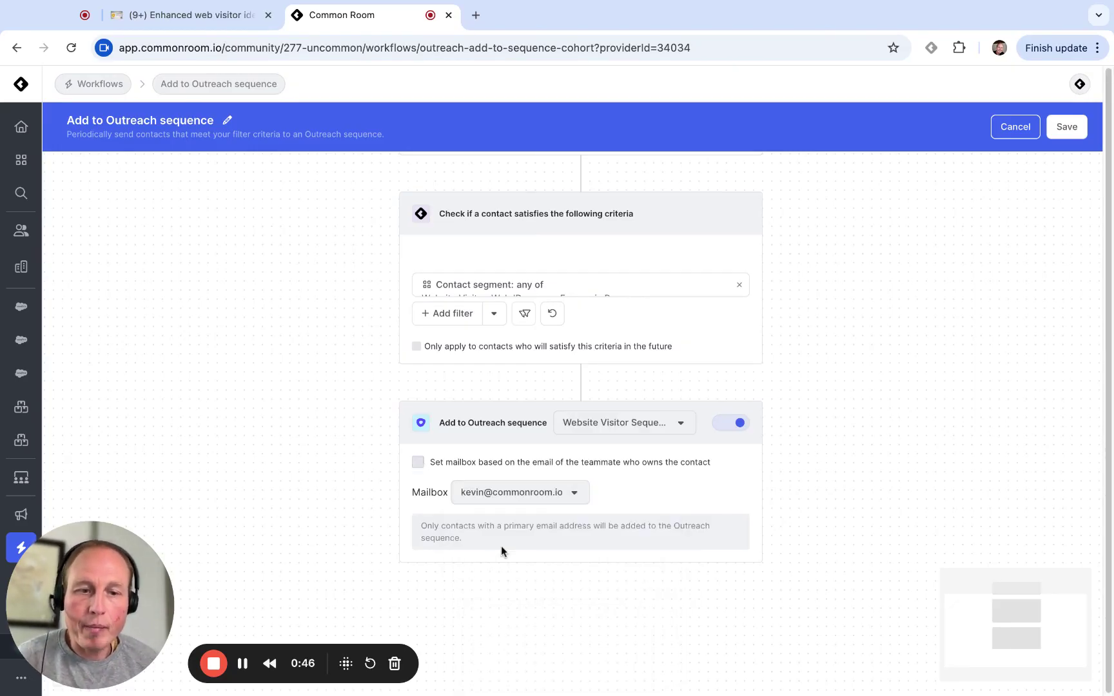
scroll(355, 495, up, 1)
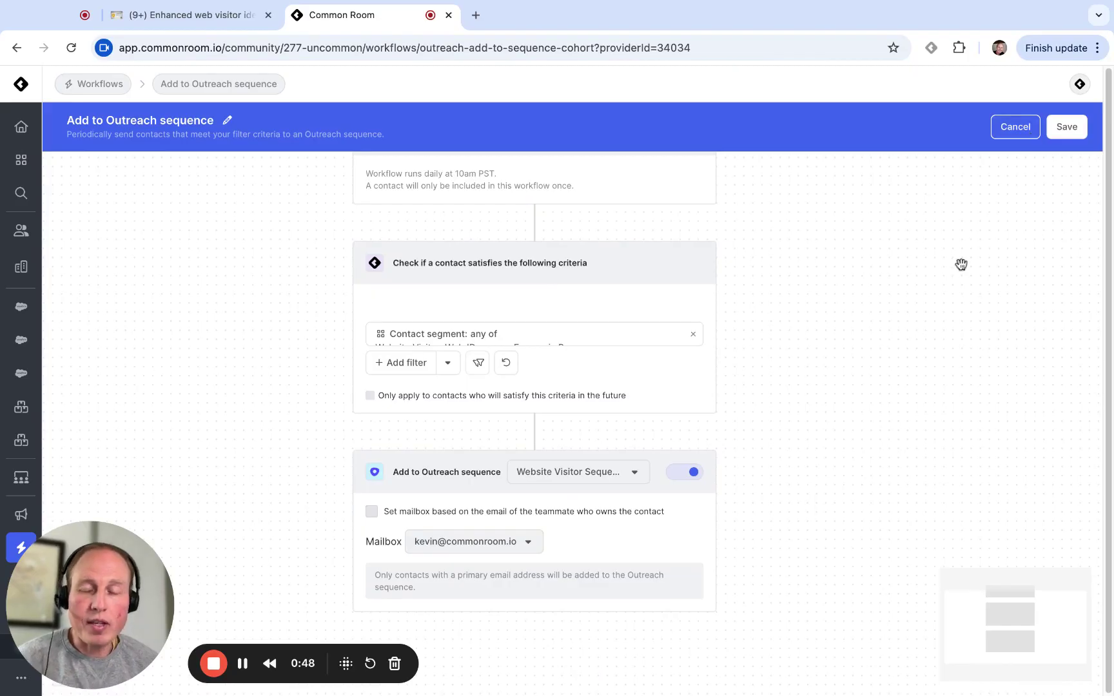
scroll(740, 302, up, 2)
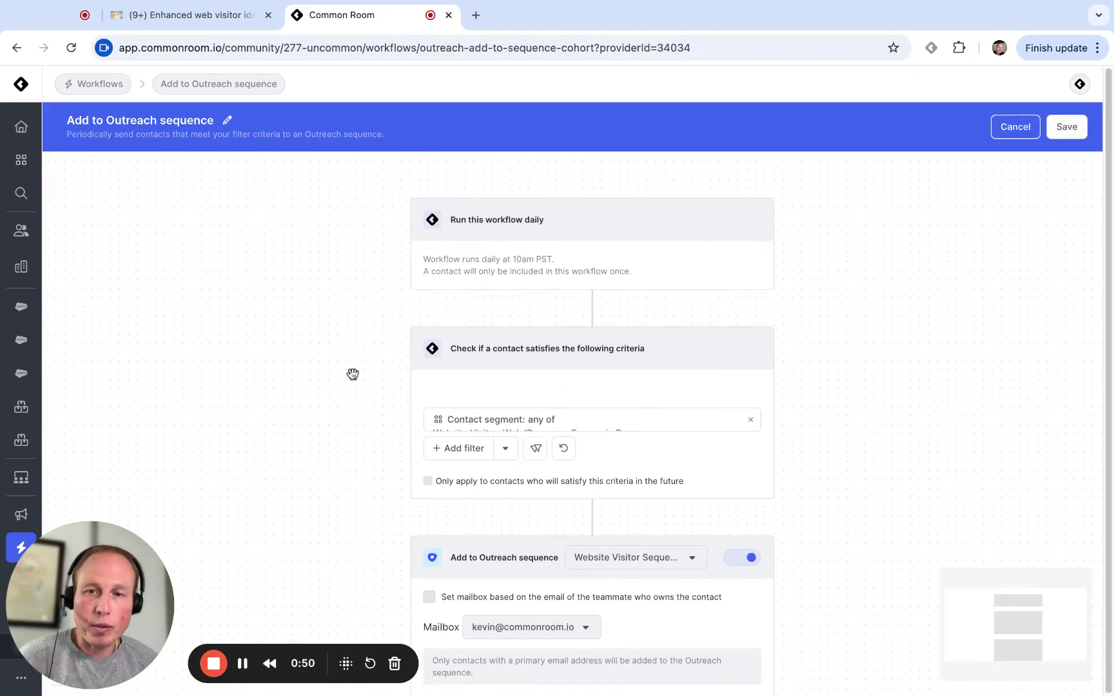
scroll(352, 374, down, 1)
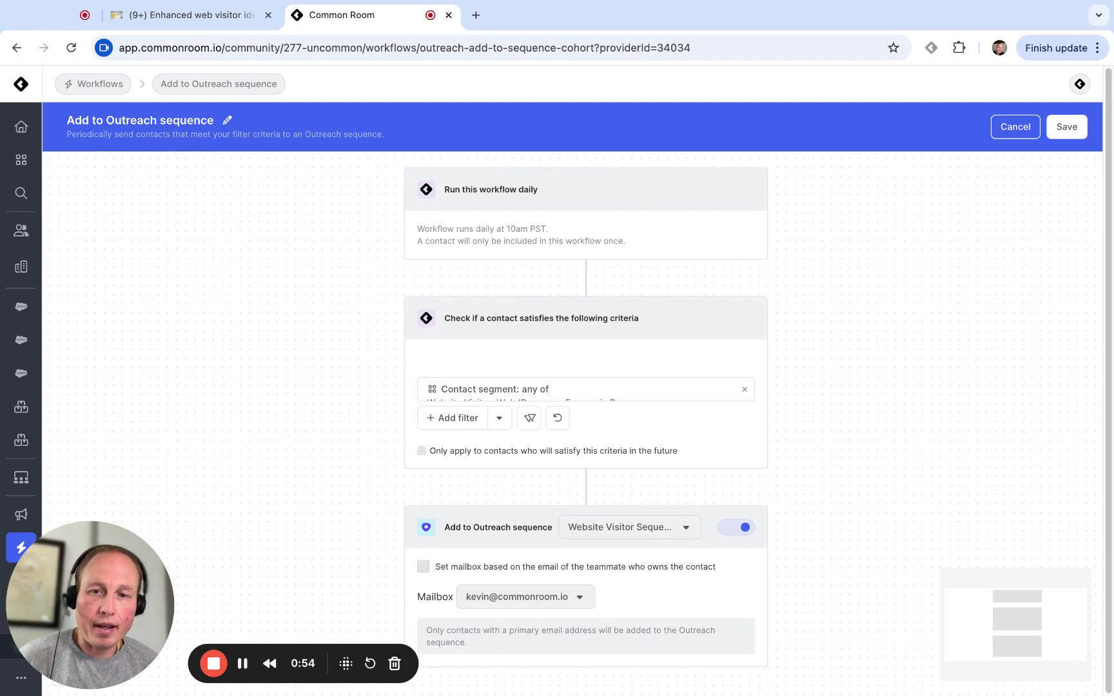
Switch to the Notion checklist and check off "Automate the end-to-end process"
click(162, 11)
click(227, 479)
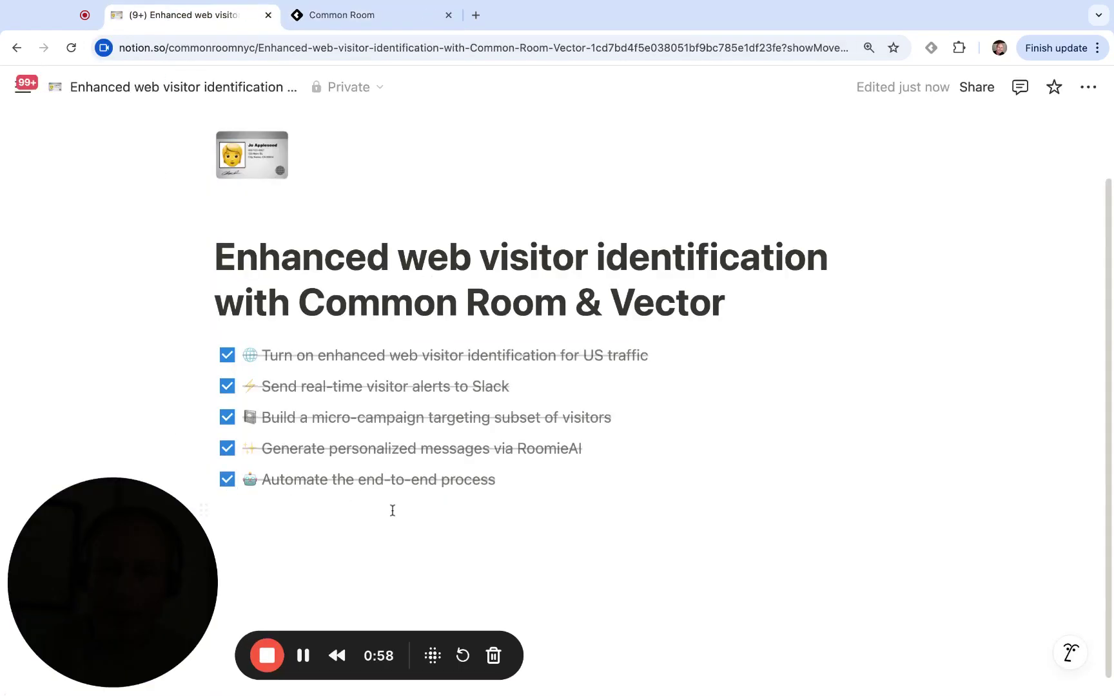